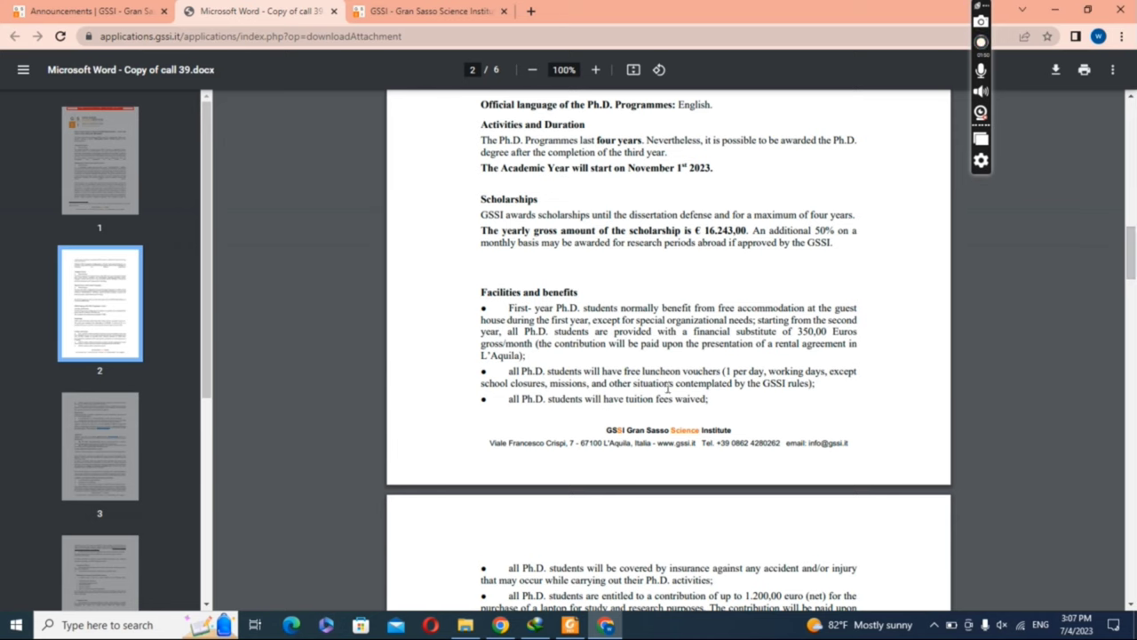
Step: Highlight the free luncheon vouchers text and scroll to page 3's Application section
left_click_drag(624, 371, 731, 371)
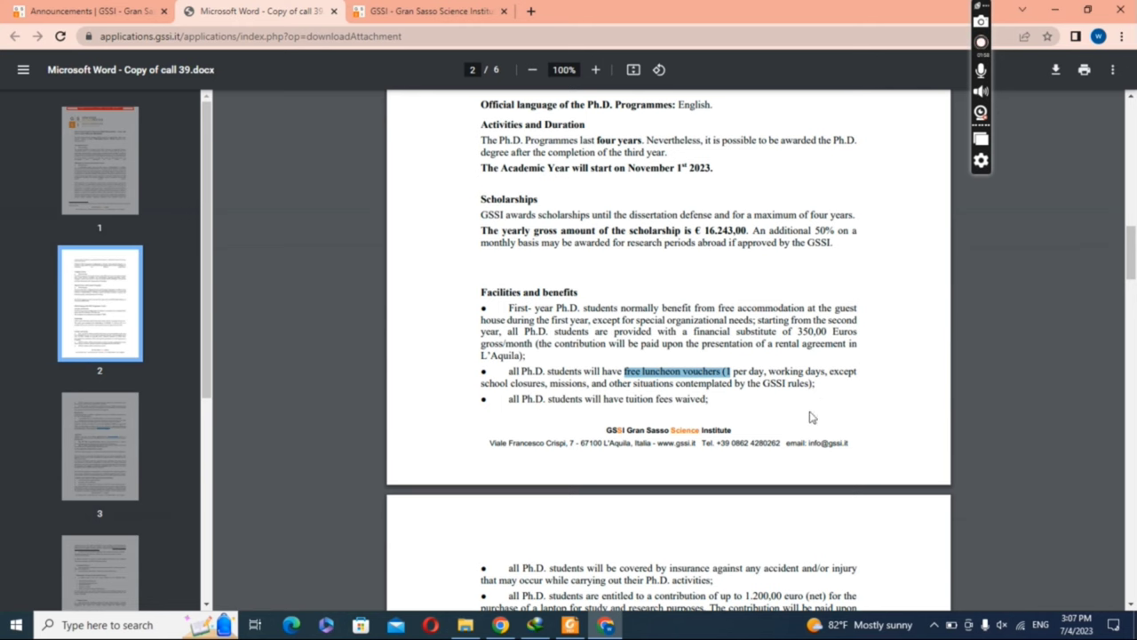
left_click_drag(1131, 240, 1131, 297)
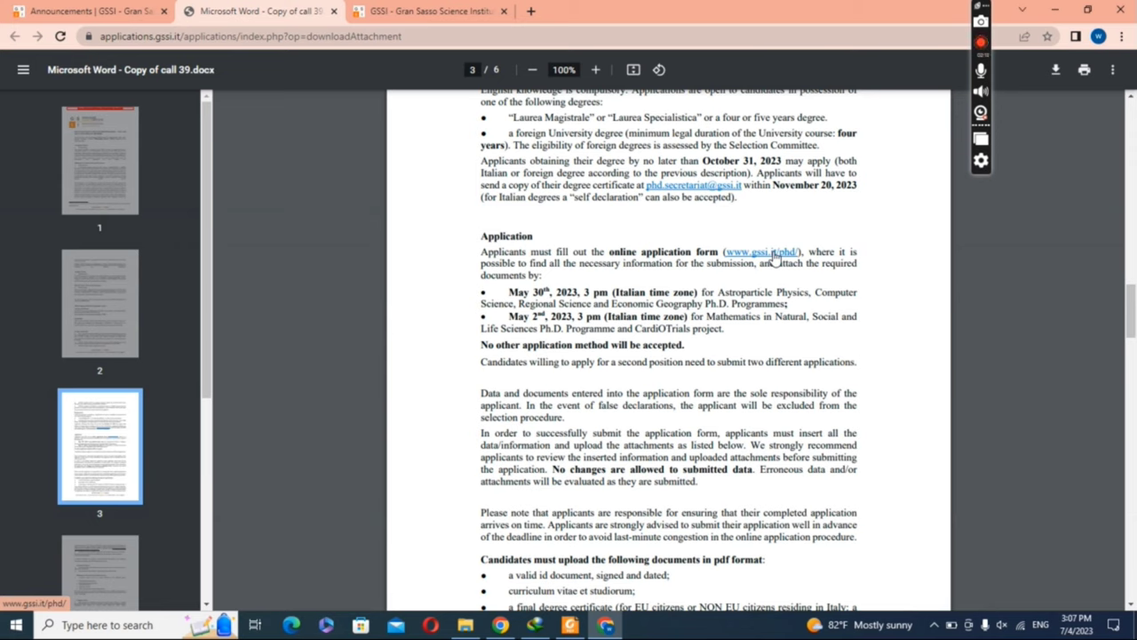
Step: Open the GSSI PhD applications page and start the Computer Science_Leonardo application
left_click(776, 256)
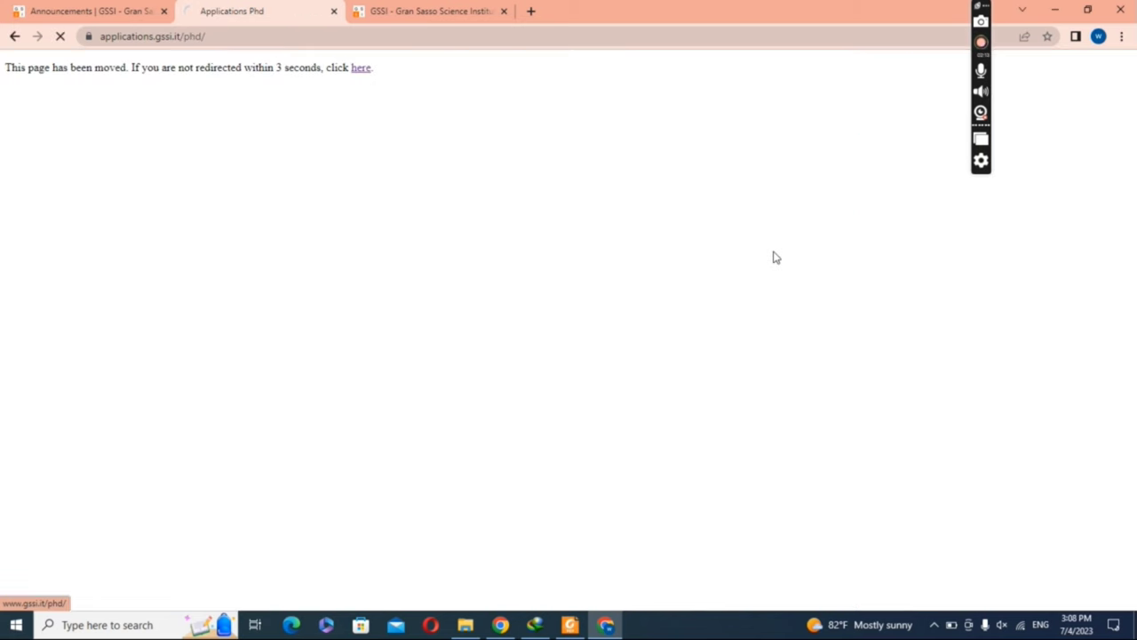
left_click(480, 11)
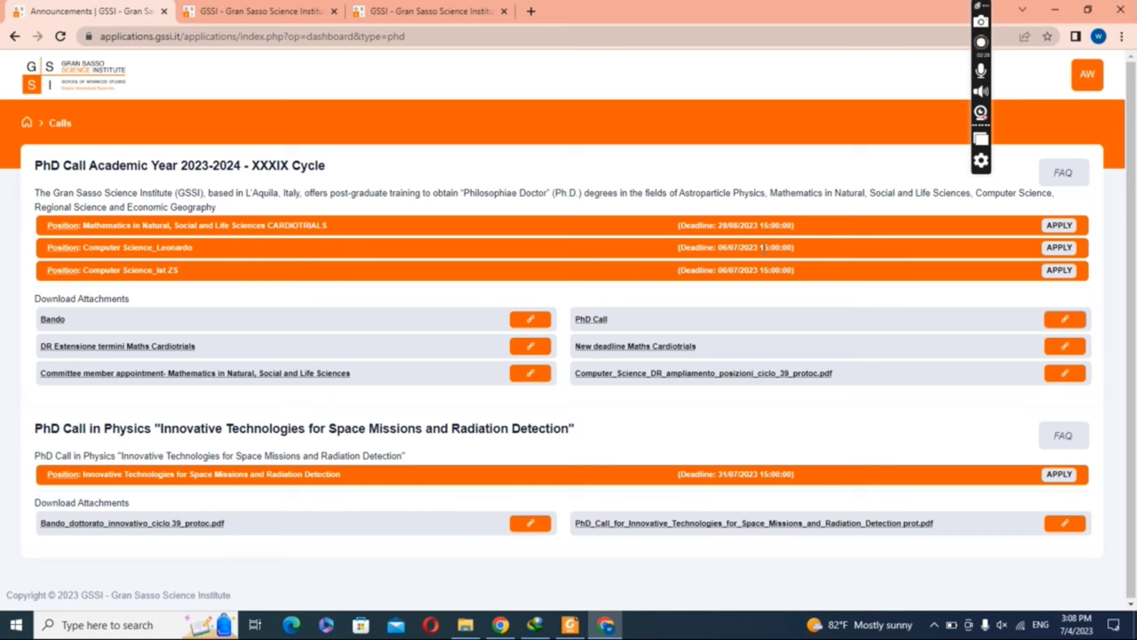
left_click(1059, 250)
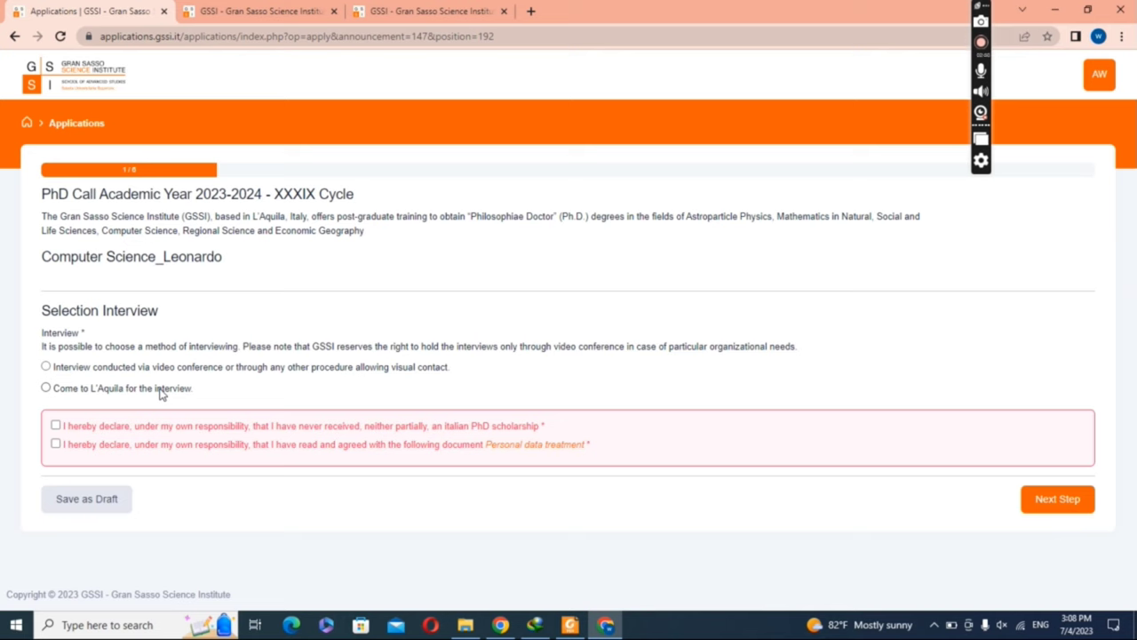
Step: Choose a video-conference interview, tick both declarations, and save step 1 to continue
left_click(60, 370)
left_click(56, 426)
left_click(1047, 500)
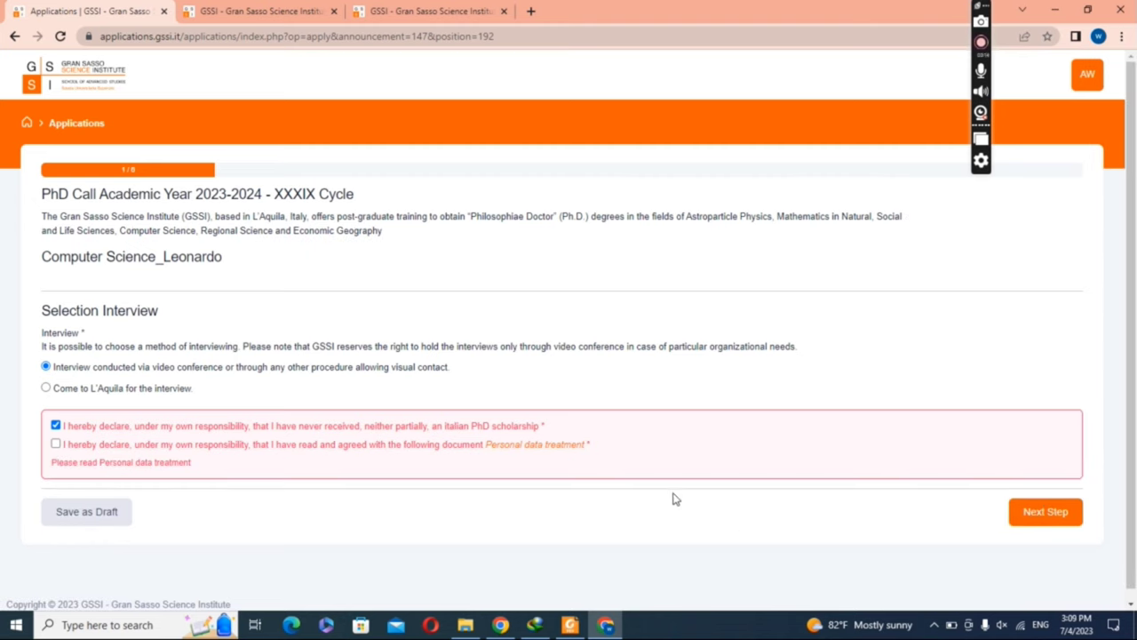
left_click(95, 447)
left_click(1050, 520)
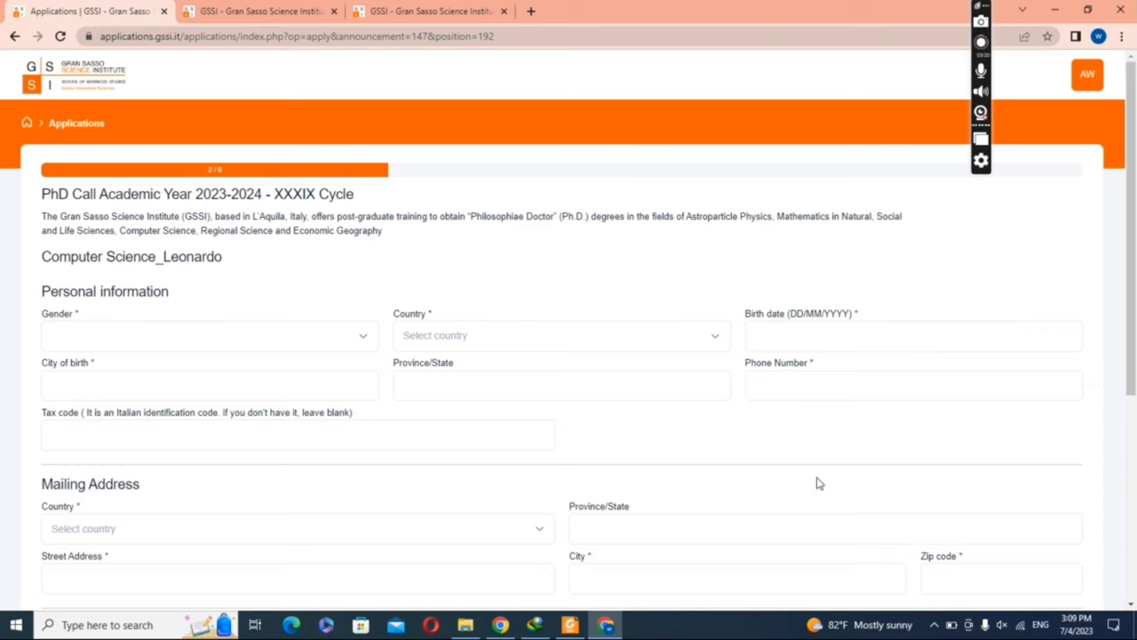
Step: Set gender to M and country to Pakistan
left_click(367, 340)
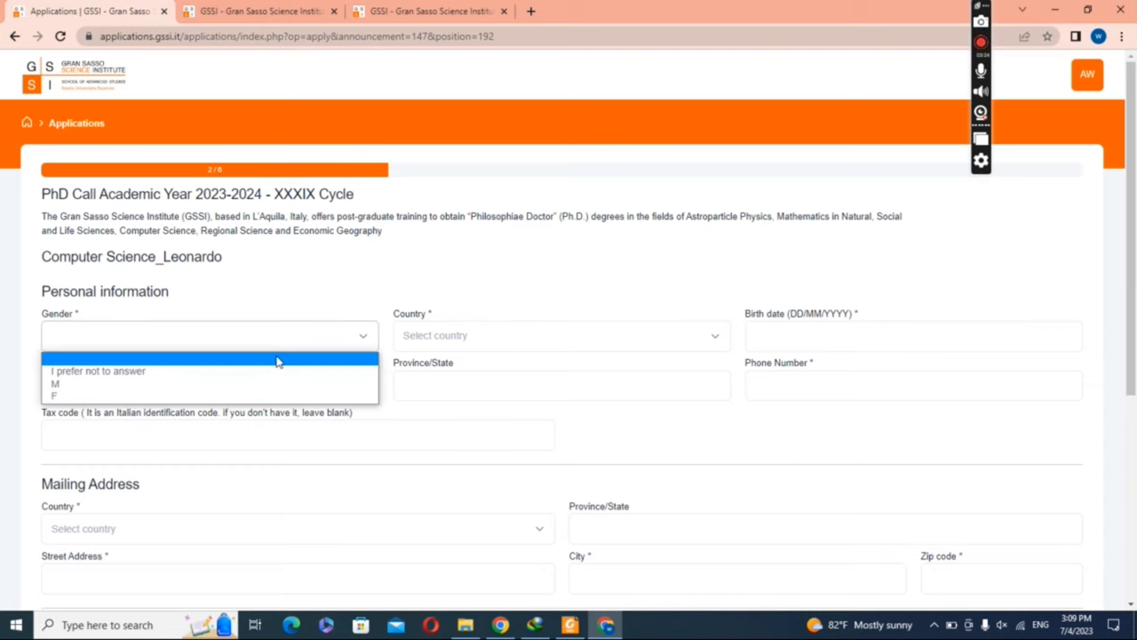
left_click(255, 385)
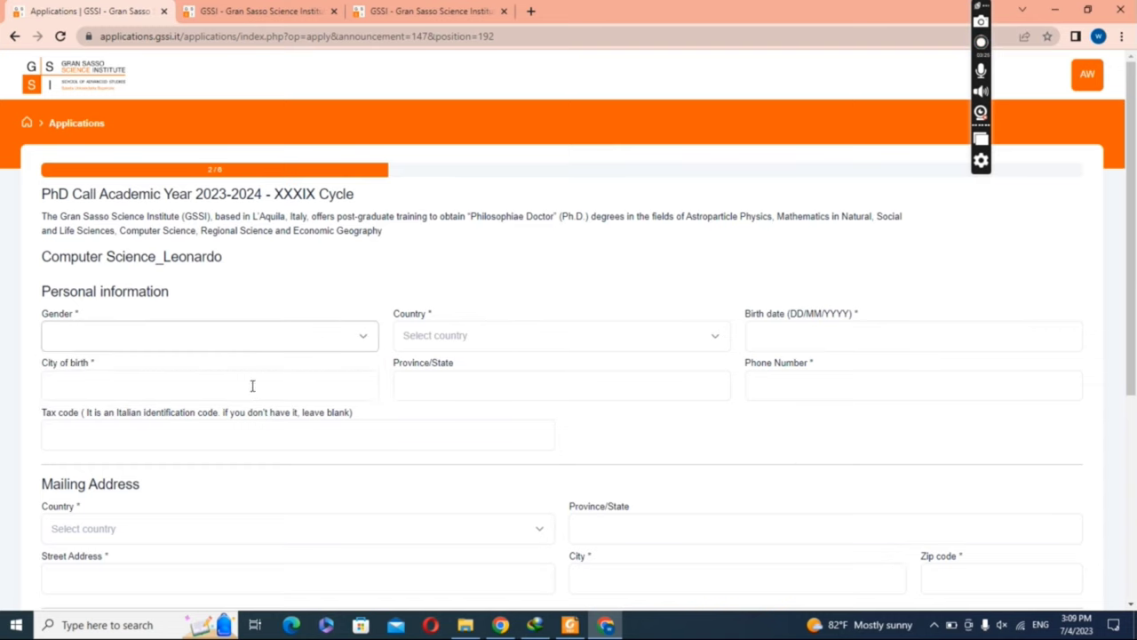
left_click(447, 346)
type("c")
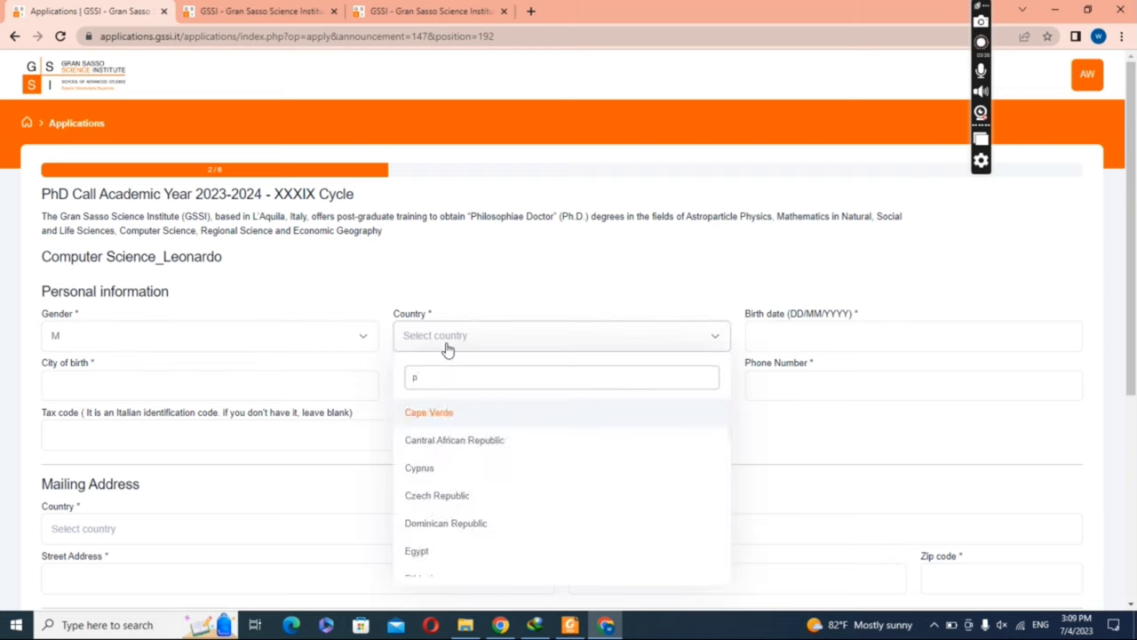
type("p")
key("BackSpace")
type("ak")
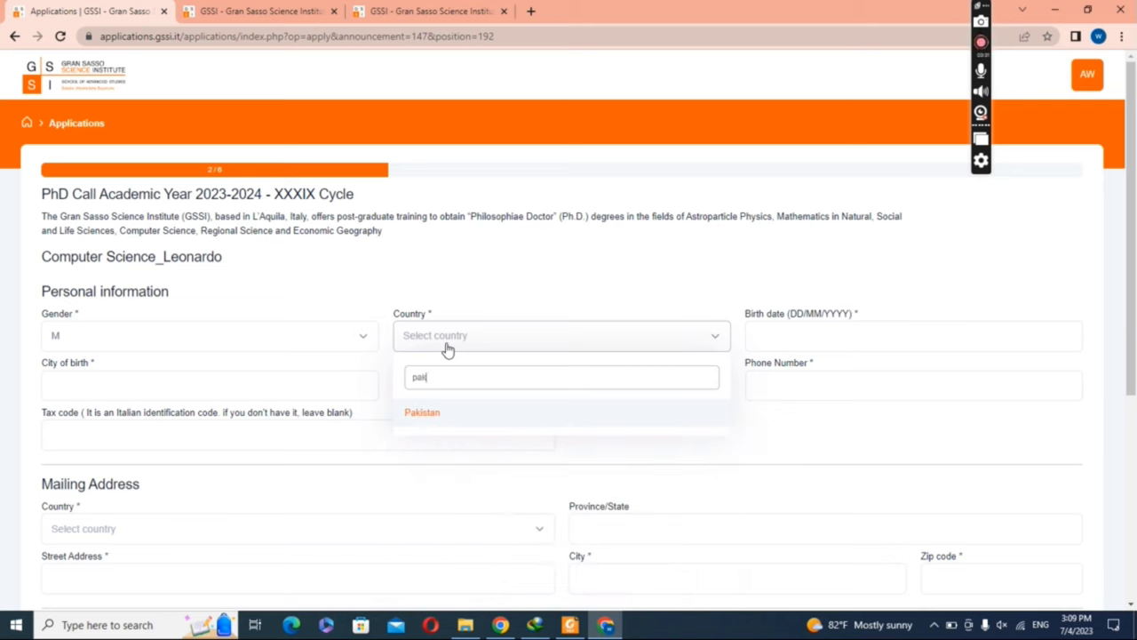
left_click(441, 418)
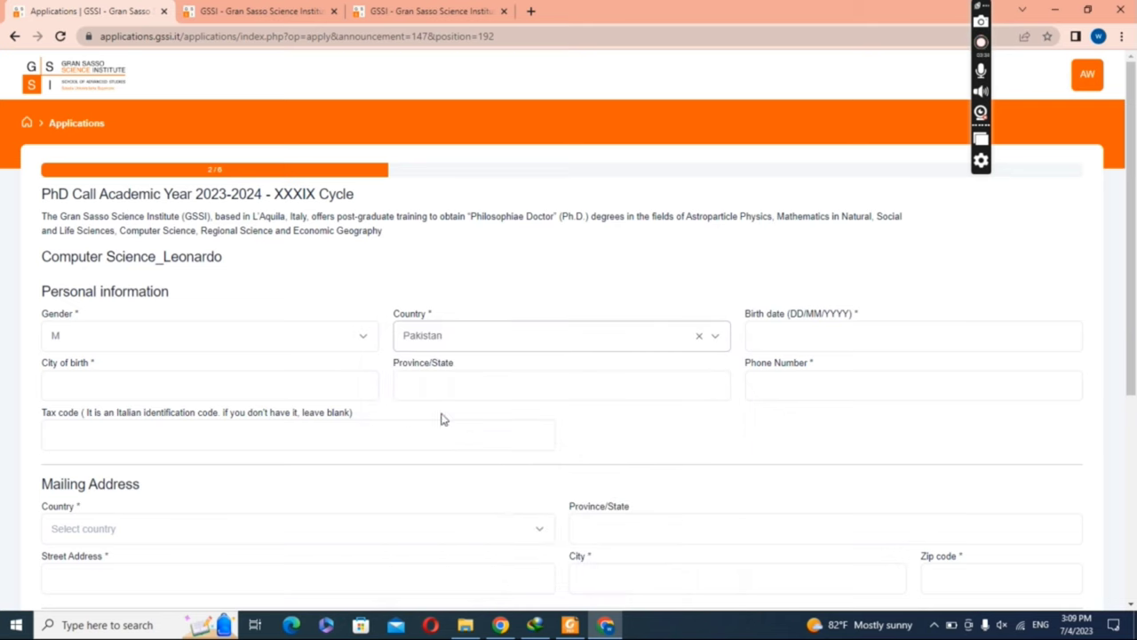
left_click(792, 334)
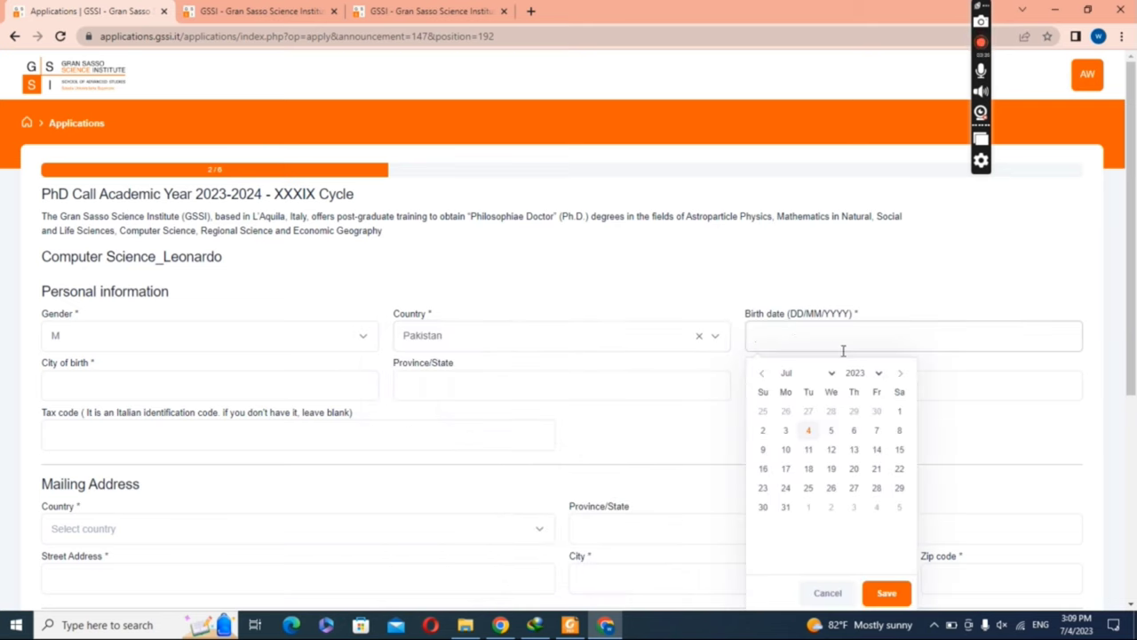
left_click(879, 375)
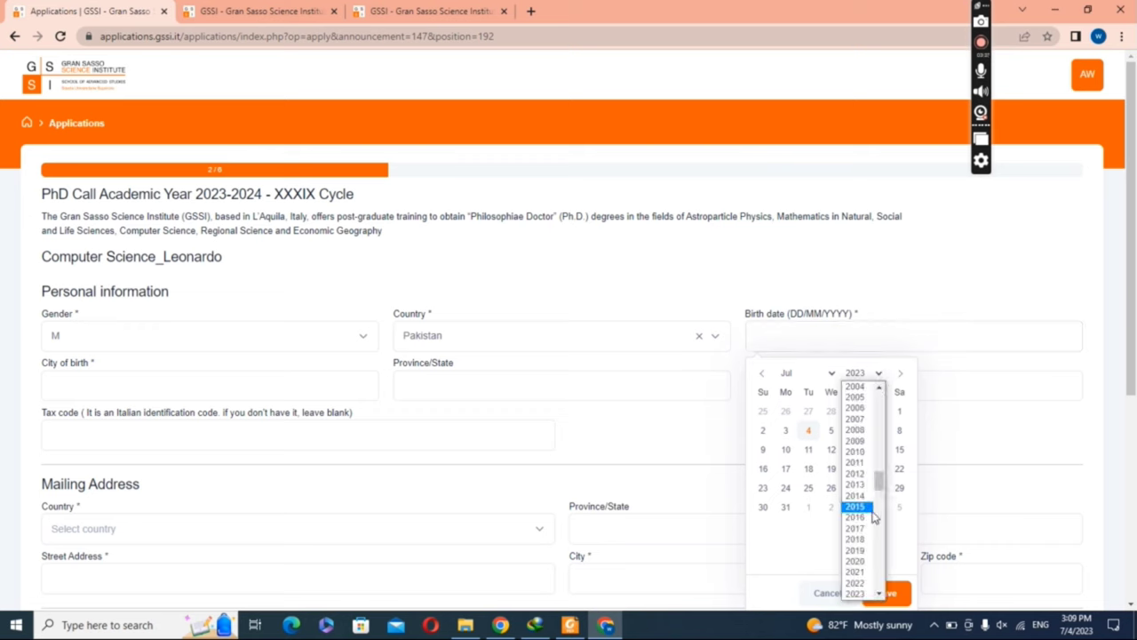
left_click_drag(880, 481, 883, 459)
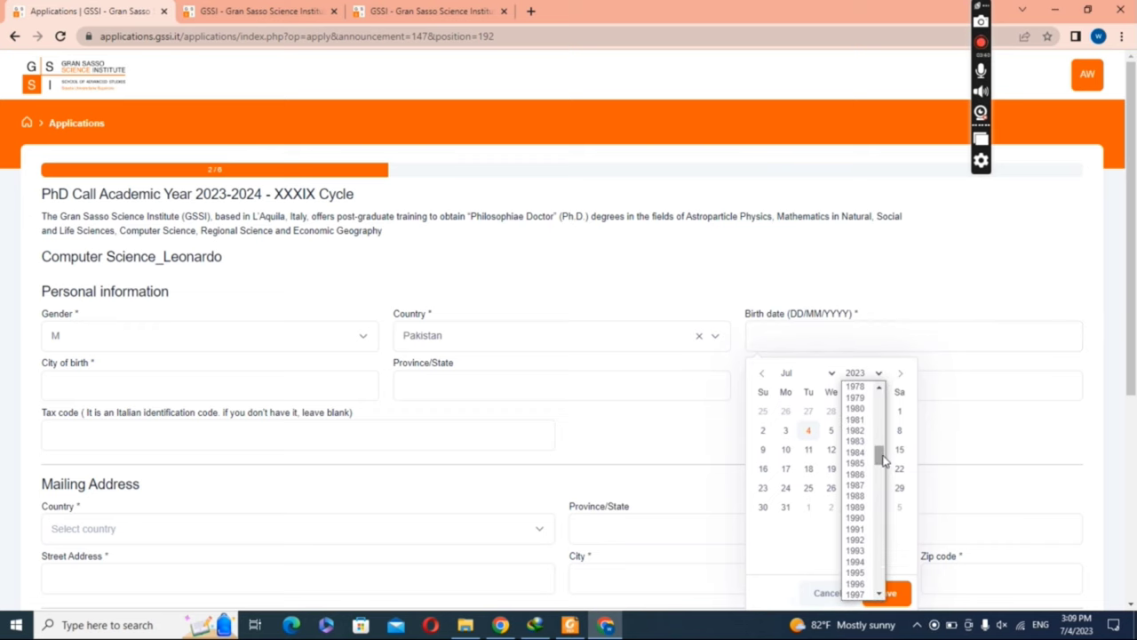
left_click(858, 518)
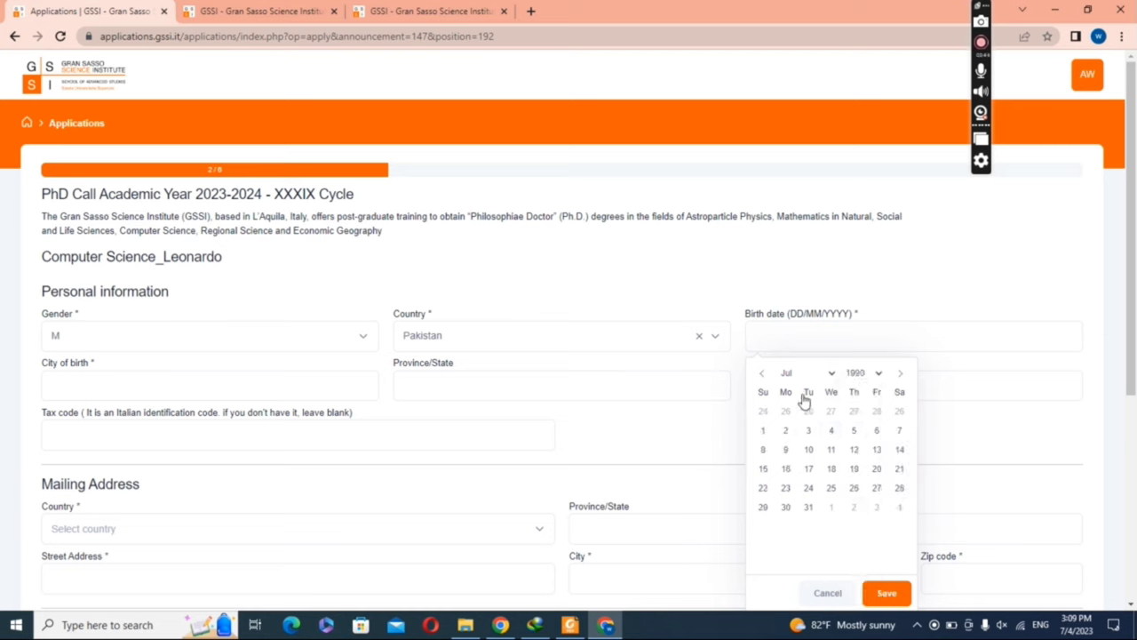
left_click(829, 374)
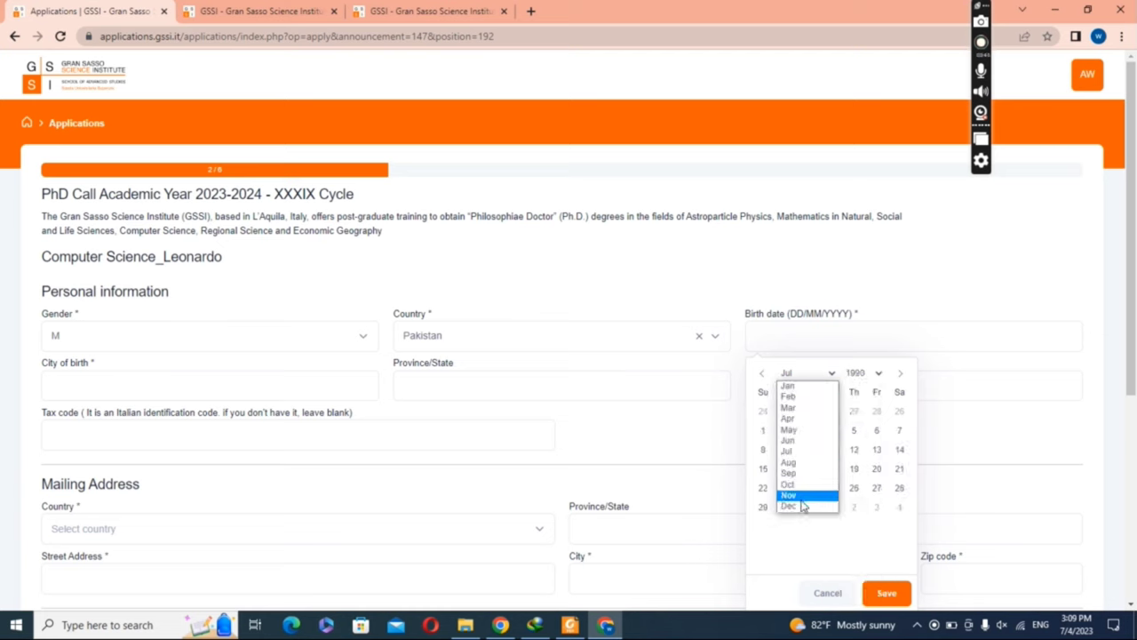
left_click(804, 509)
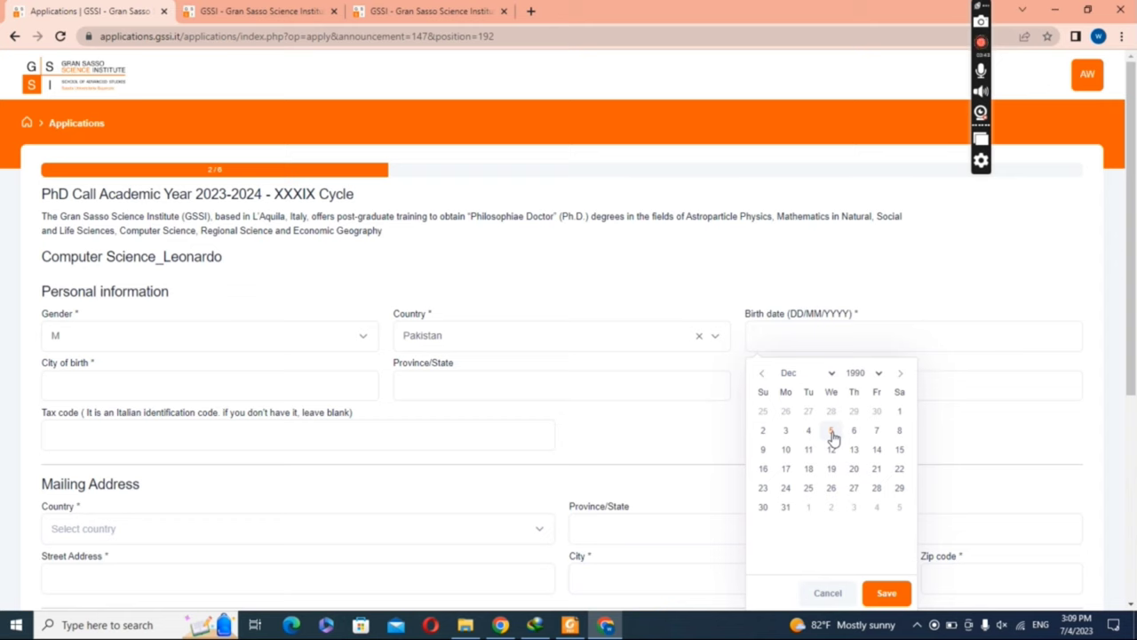
left_click(831, 431)
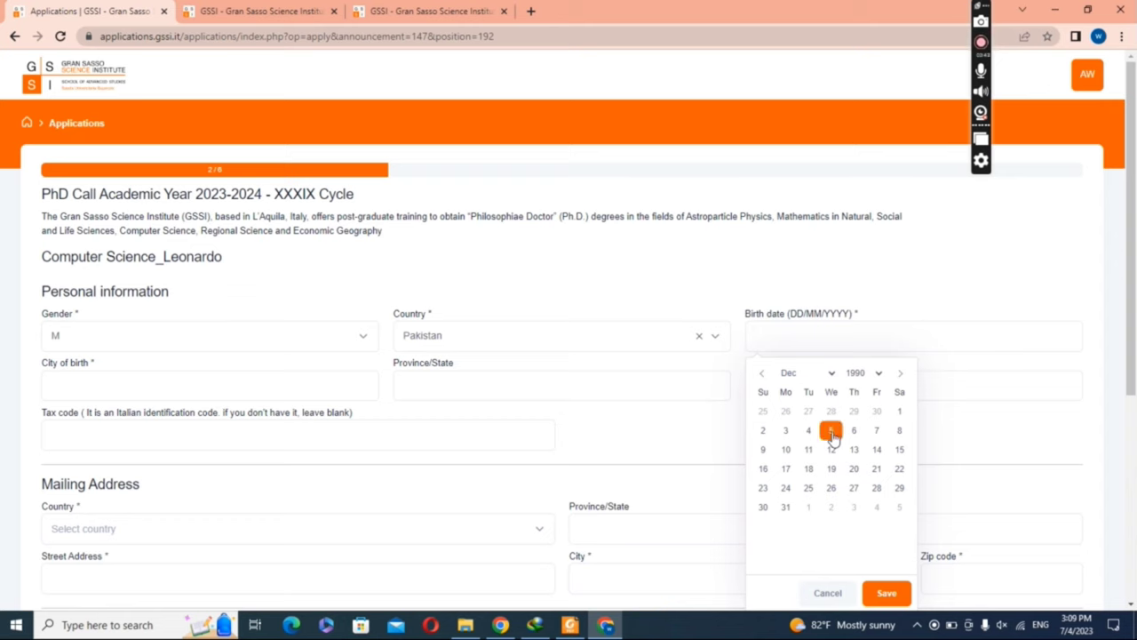
left_click(887, 594)
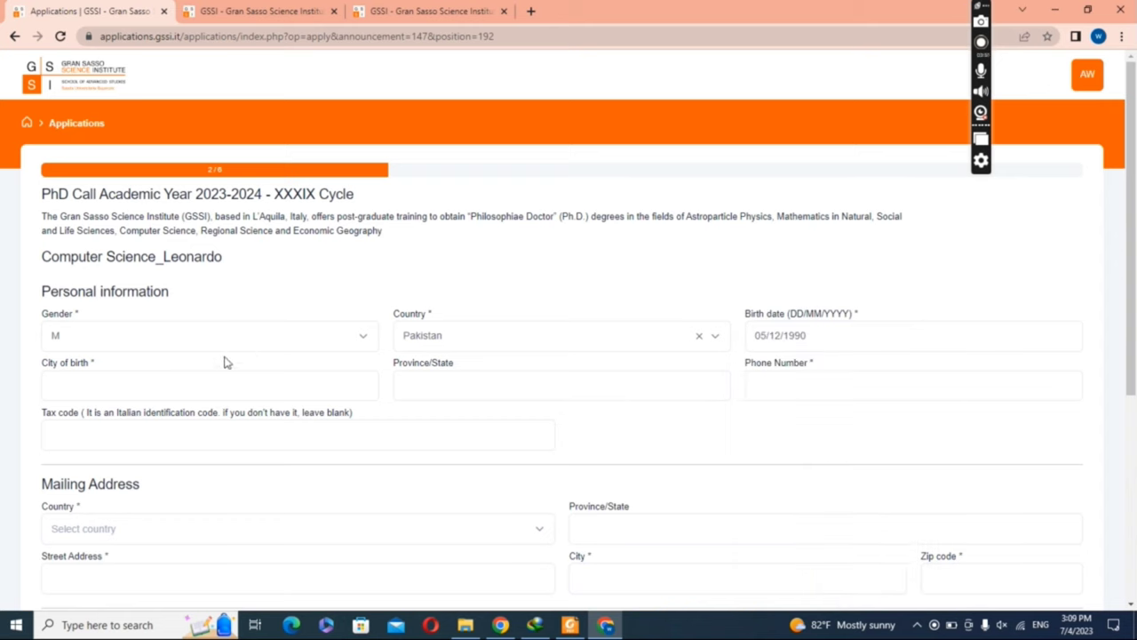
left_click(191, 391)
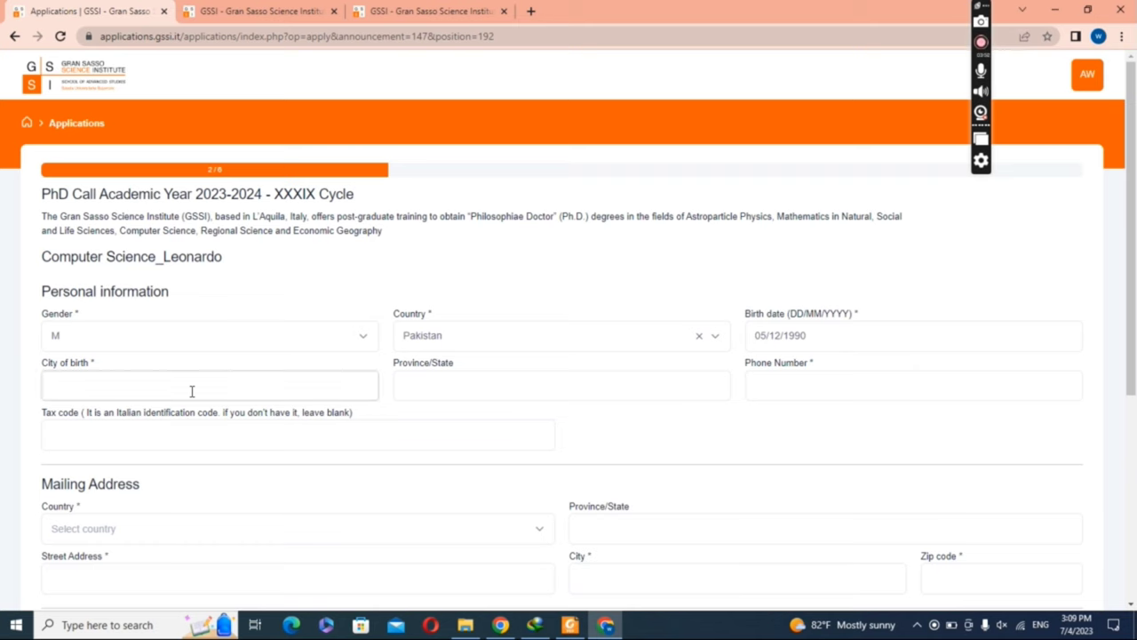
Step: Enter city of birth Narowal, province Punjab, and the applicant's phone number
type("Narowal")
left_click(450, 389)
type("Punjab")
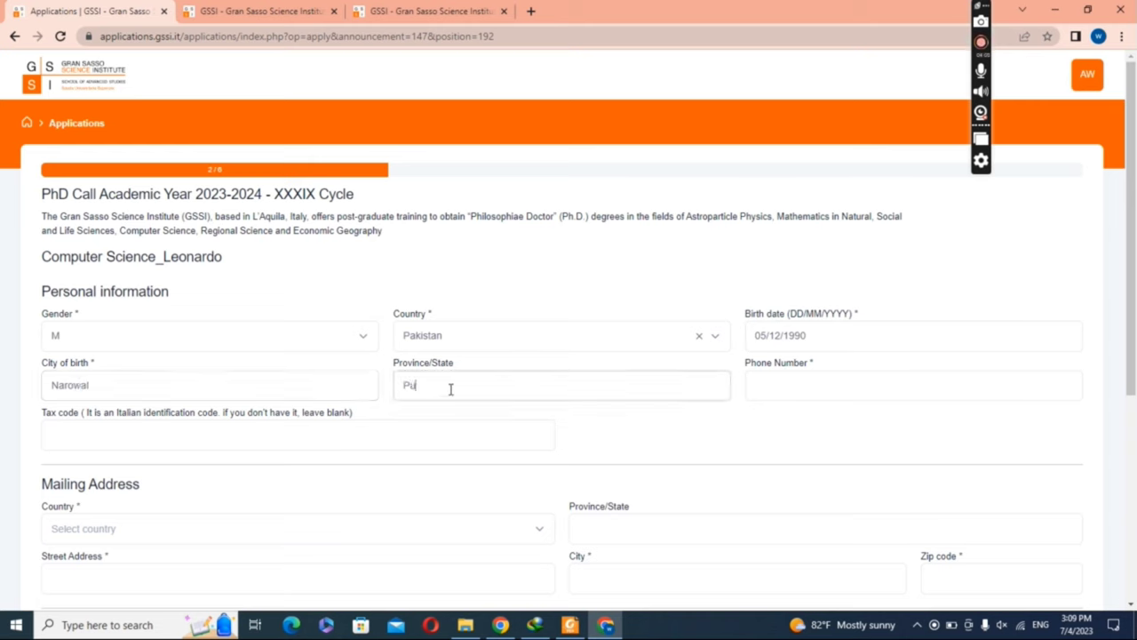
left_click(791, 399)
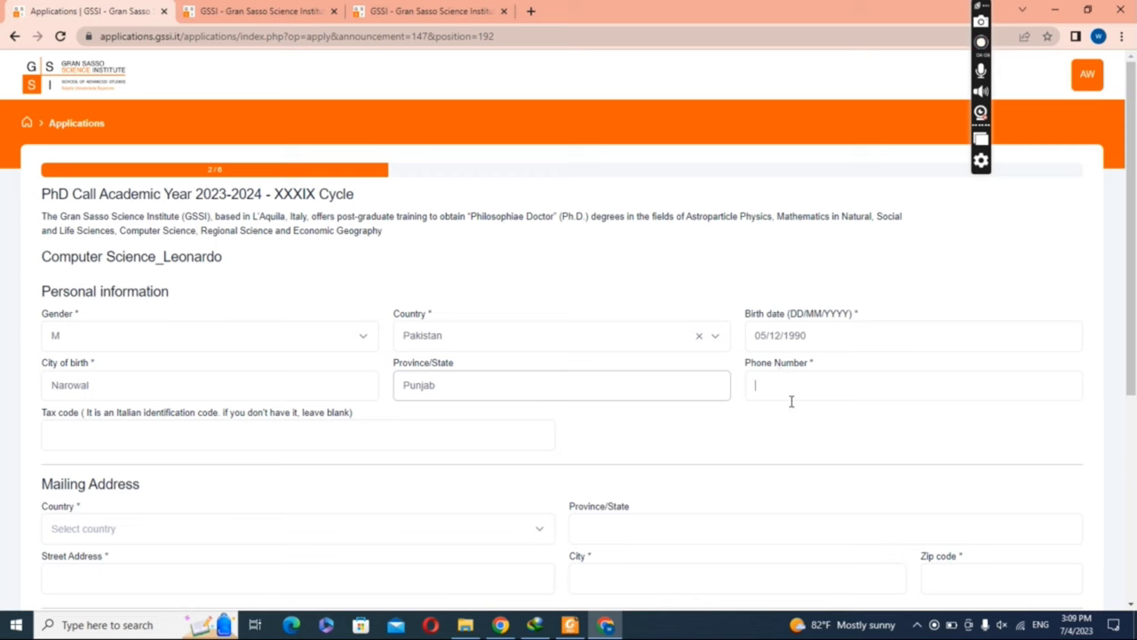
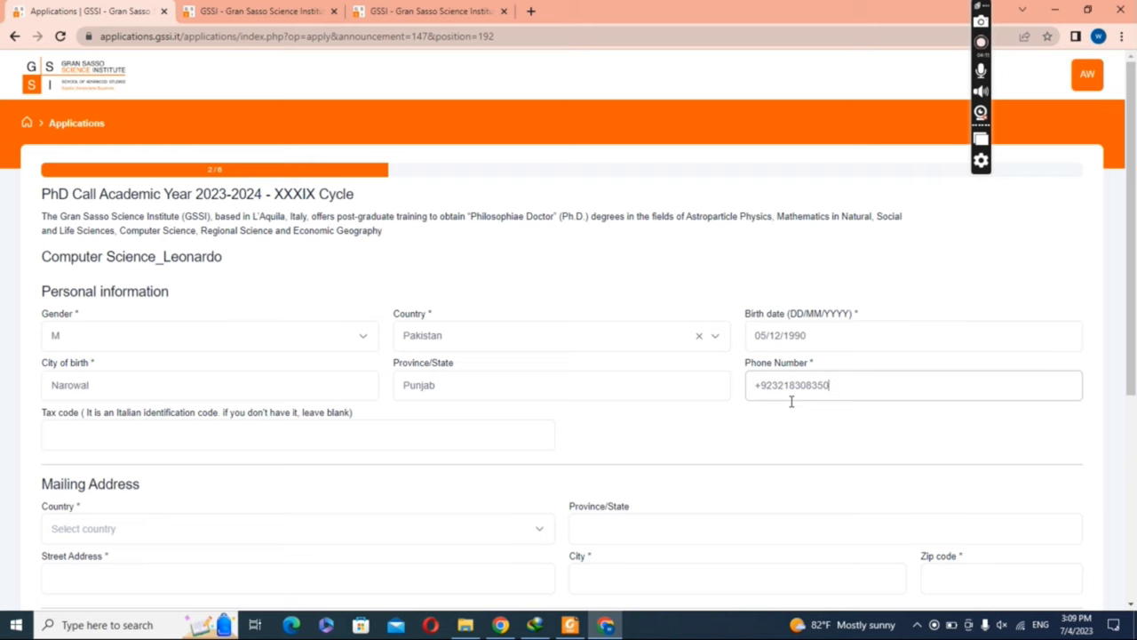
left_click_drag(1136, 351, 1135, 442)
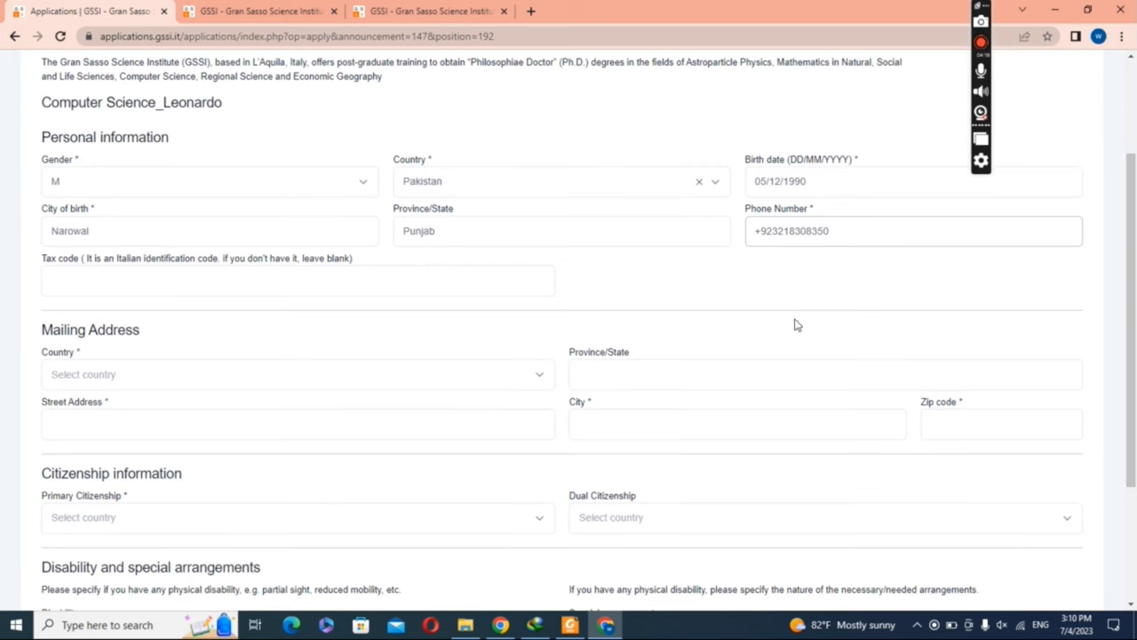
Step: Set the mailing address country to Pakistan
left_click(265, 390)
type("p")
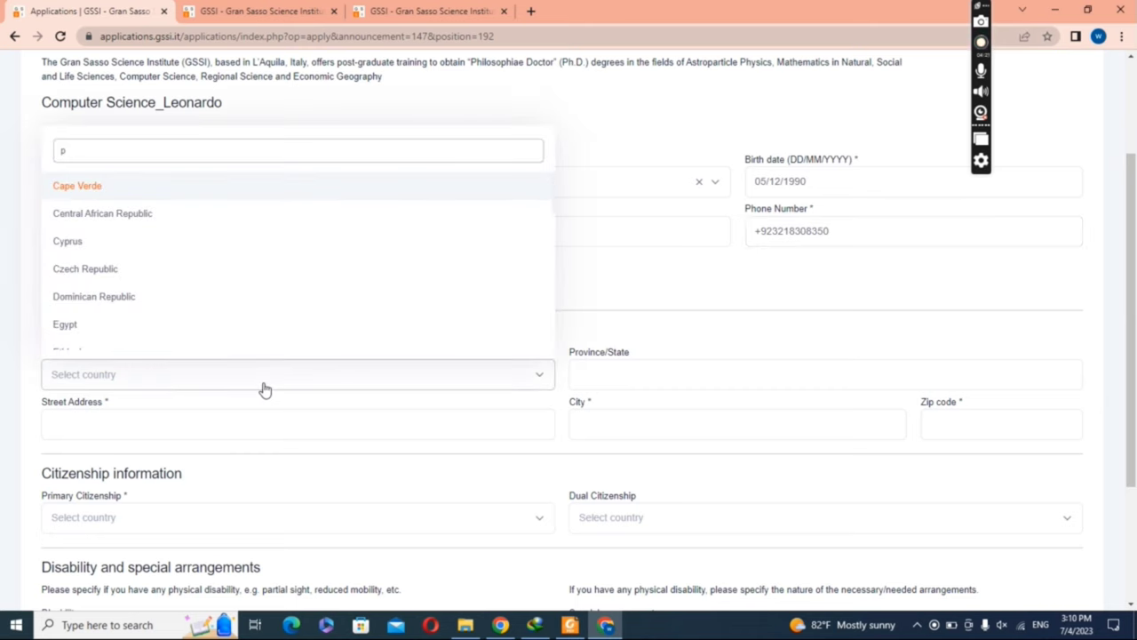
type("p")
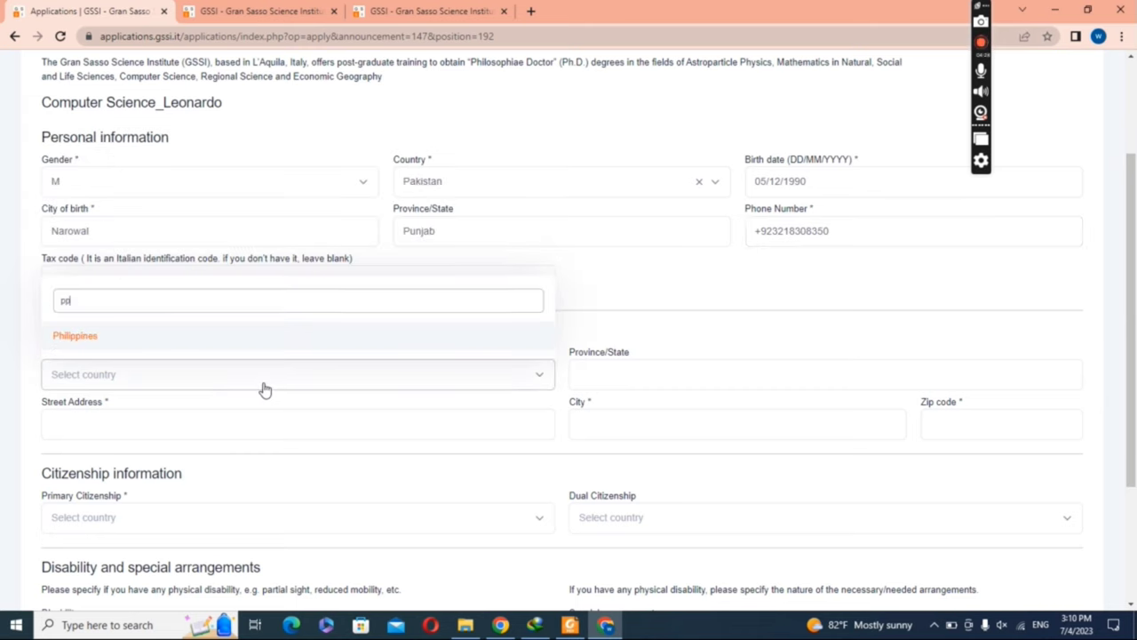
key("BackSpace")
key("BackSpace")
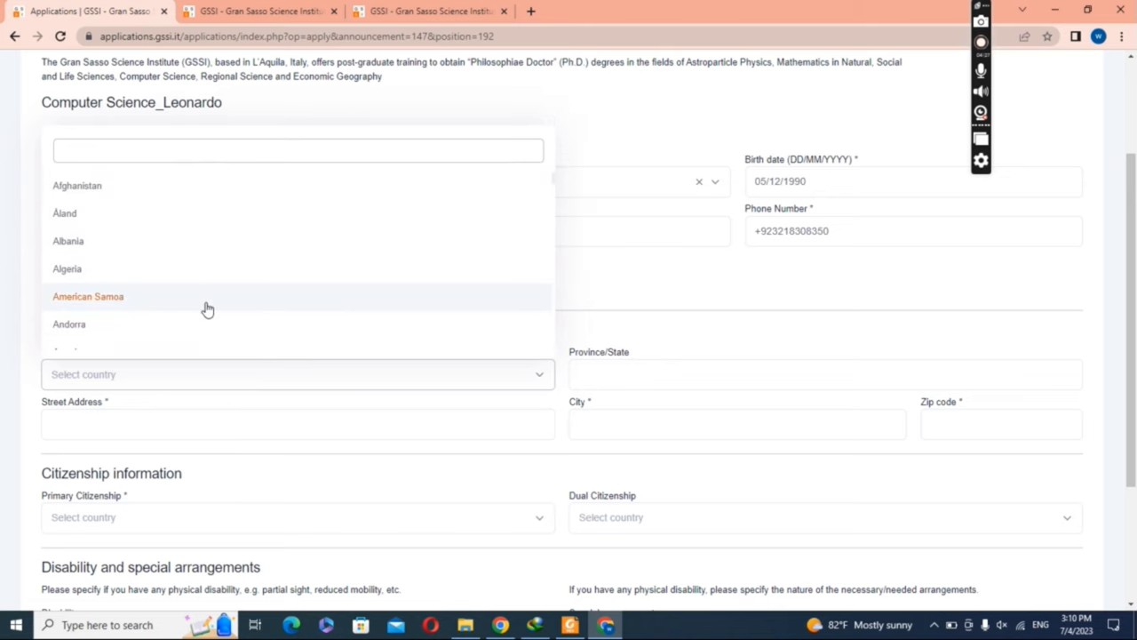
type("pak")
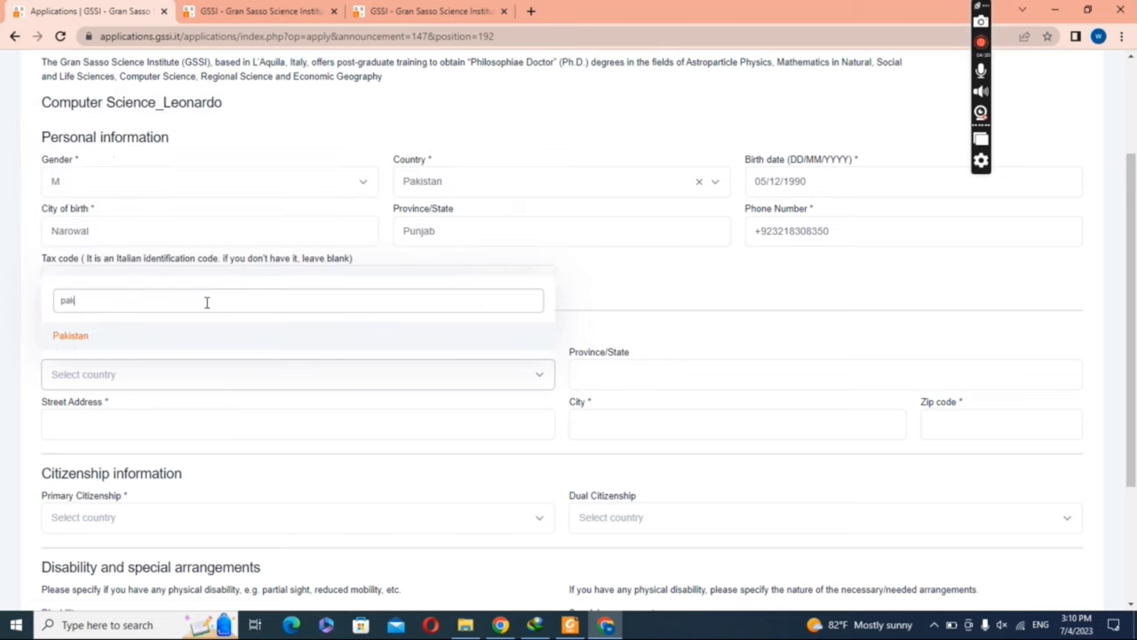
left_click(153, 343)
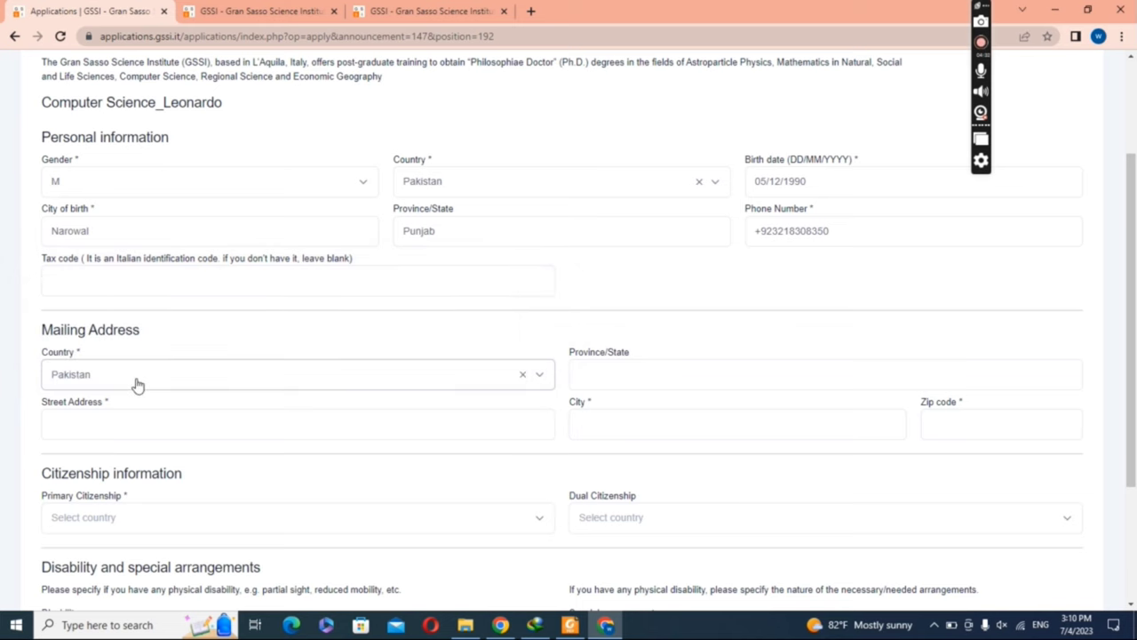
Step: Type the applicant's street address, correcting spelling and capitalisation
left_click(124, 421)
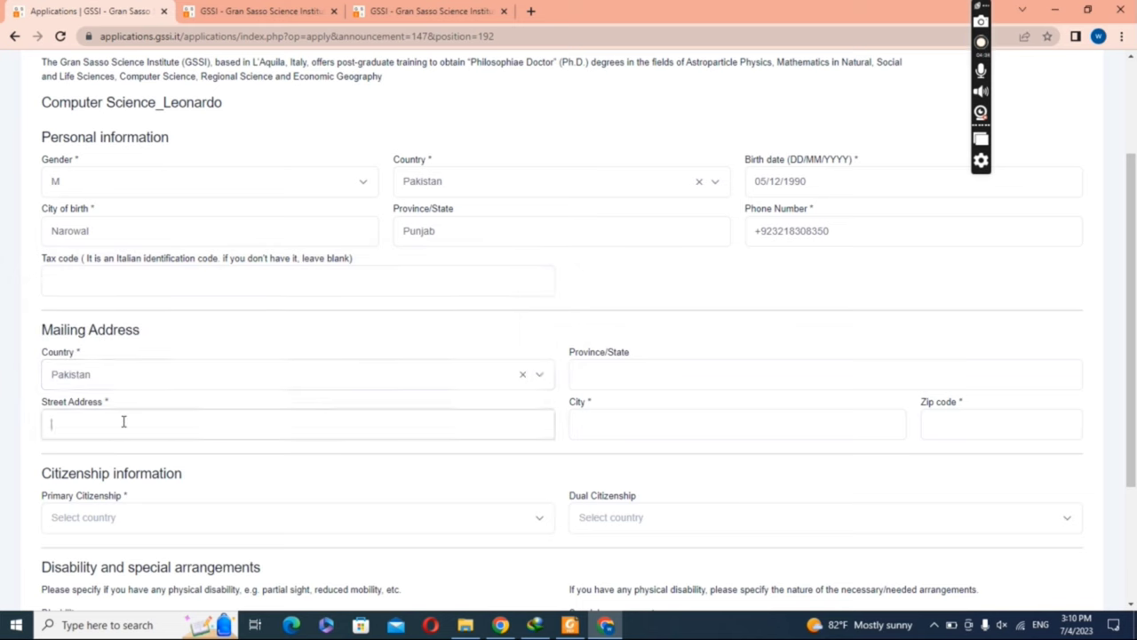
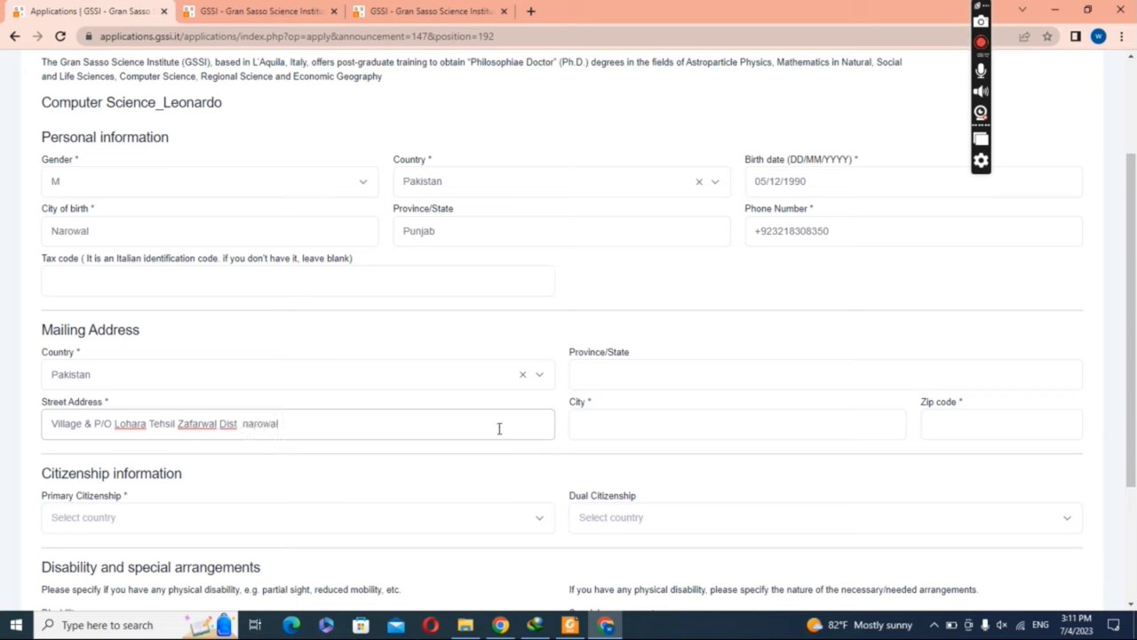
right_click(251, 424)
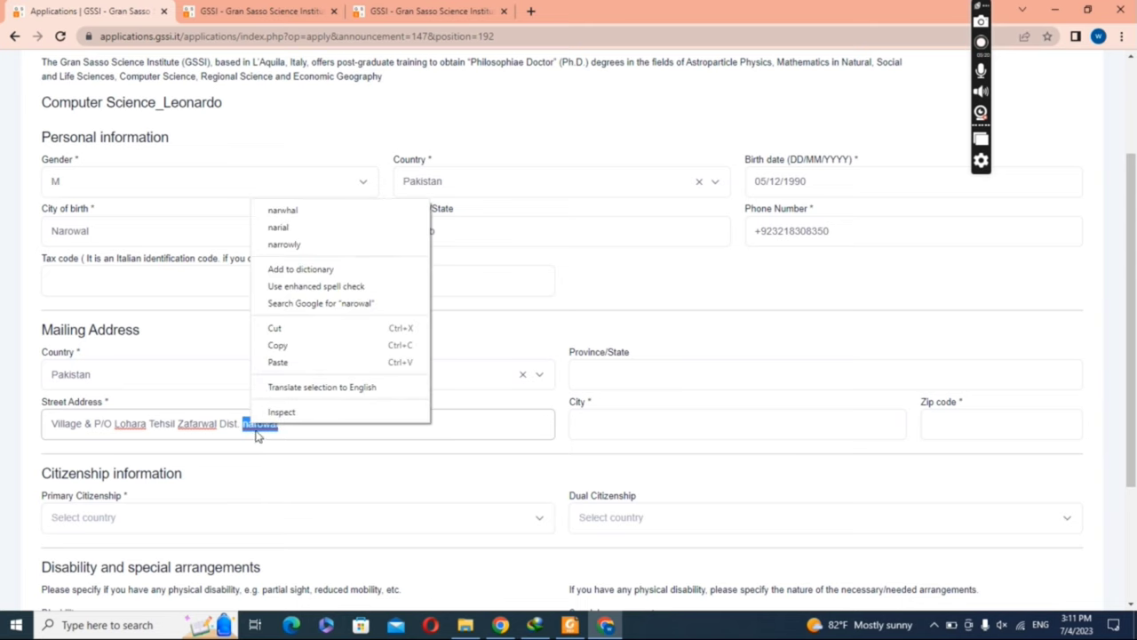
left_click(250, 424)
key("BackSpace")
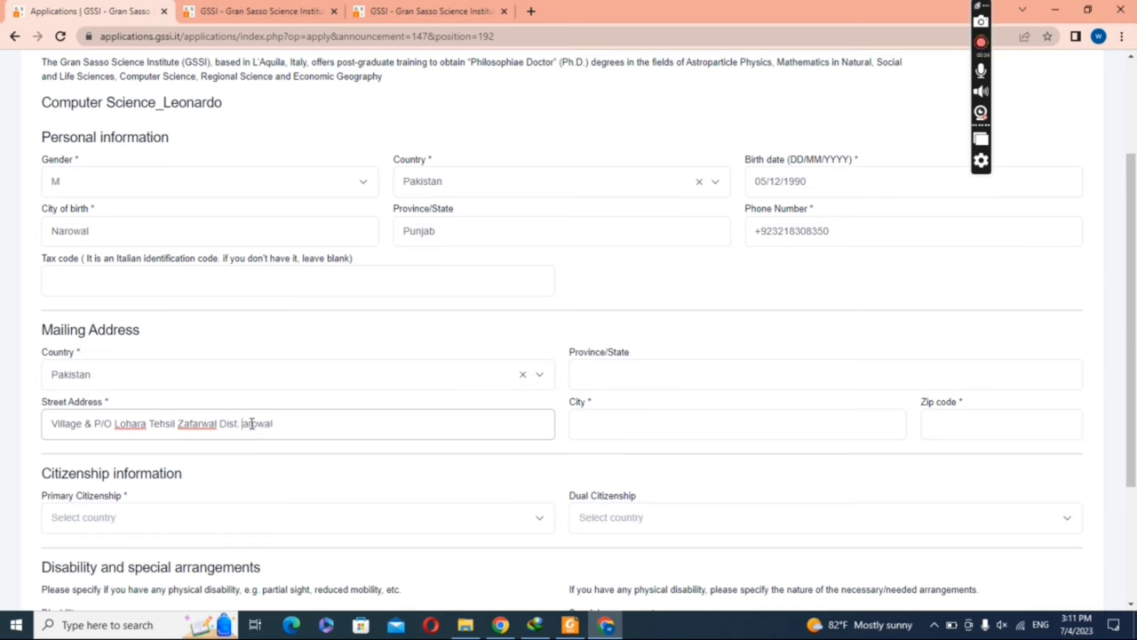
type("N")
Step: Fill in the mailing address city and zip code
left_click(602, 427)
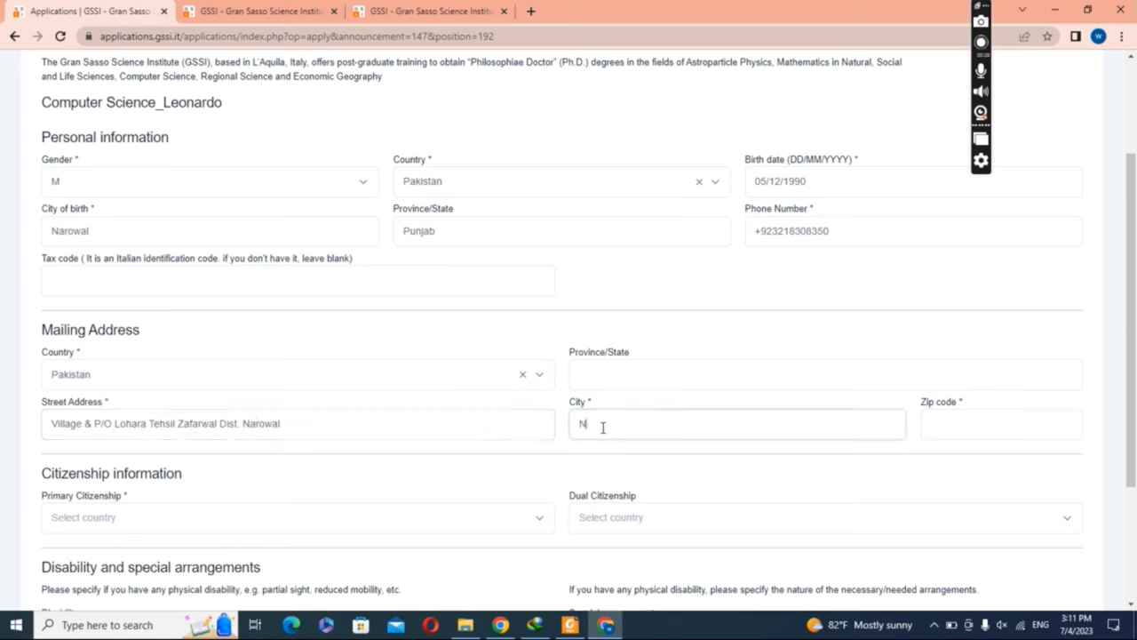
type("Naroal")
left_click(960, 423)
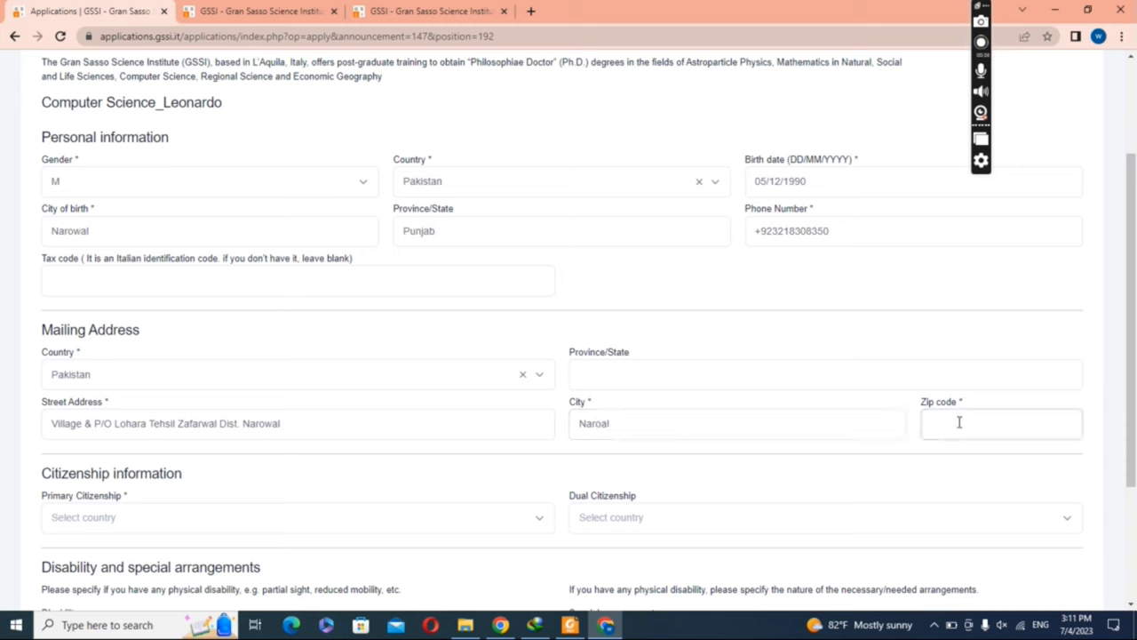
type("61700")
Step: Set primary citizenship to Pakistan and advance to the Education step
scroll(1135, 347, "down", 3)
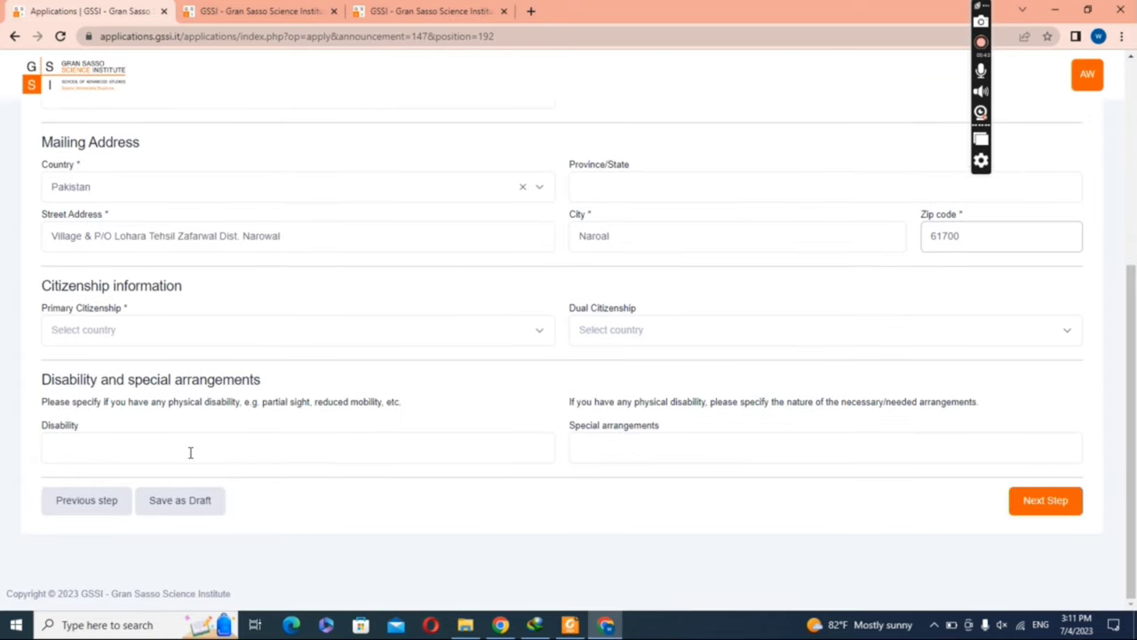
left_click(1033, 503)
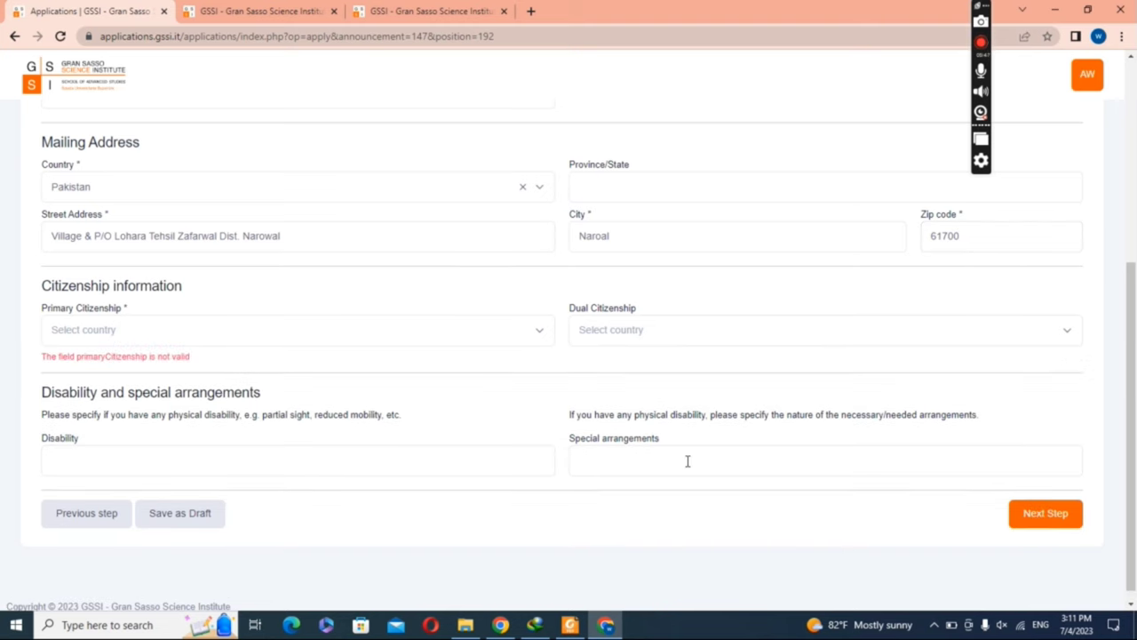
left_click(391, 340)
type("p")
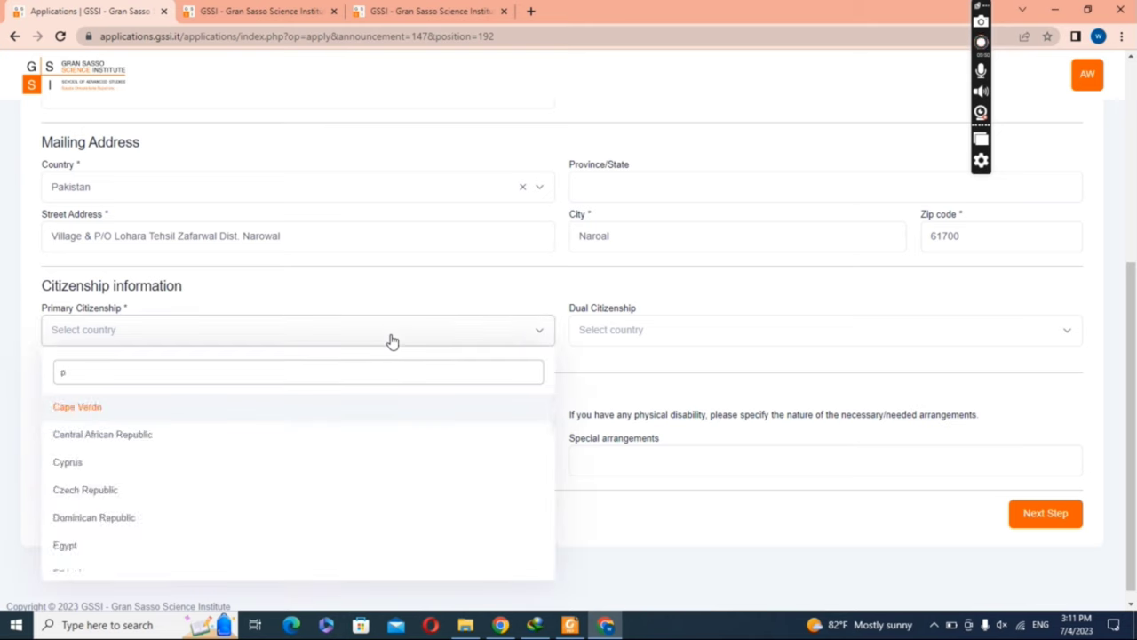
type("ak")
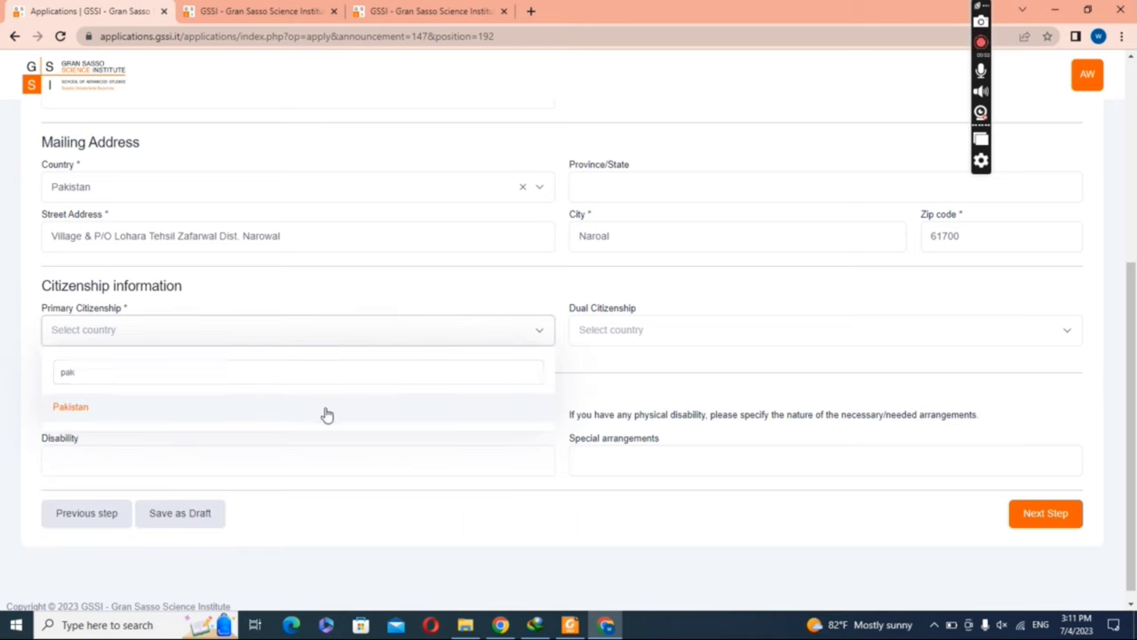
left_click(328, 410)
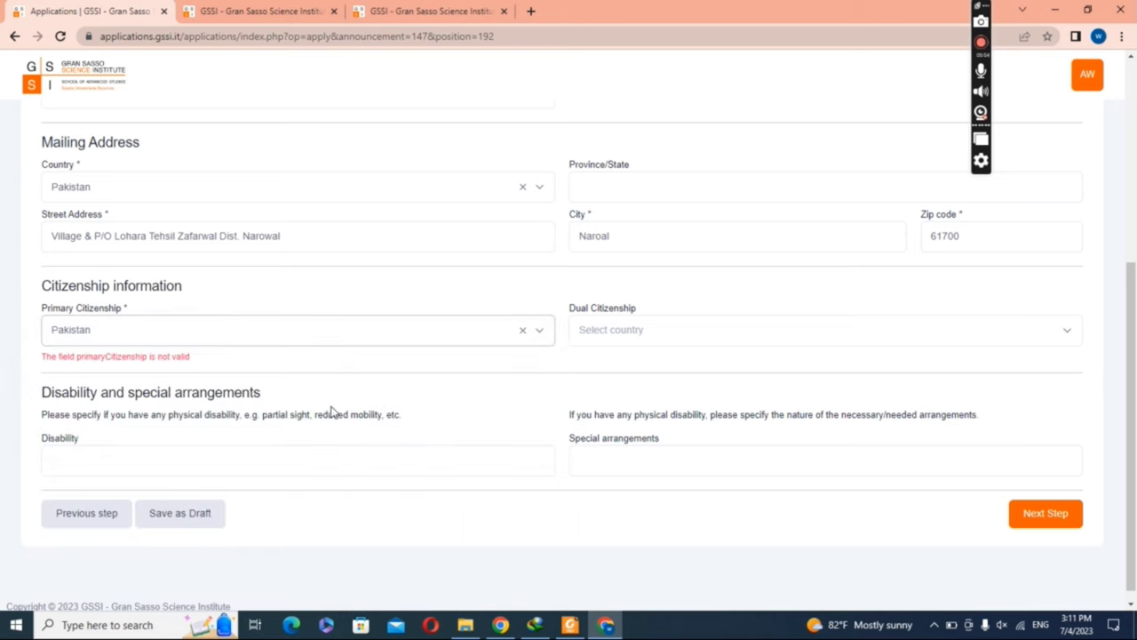
left_click(1033, 513)
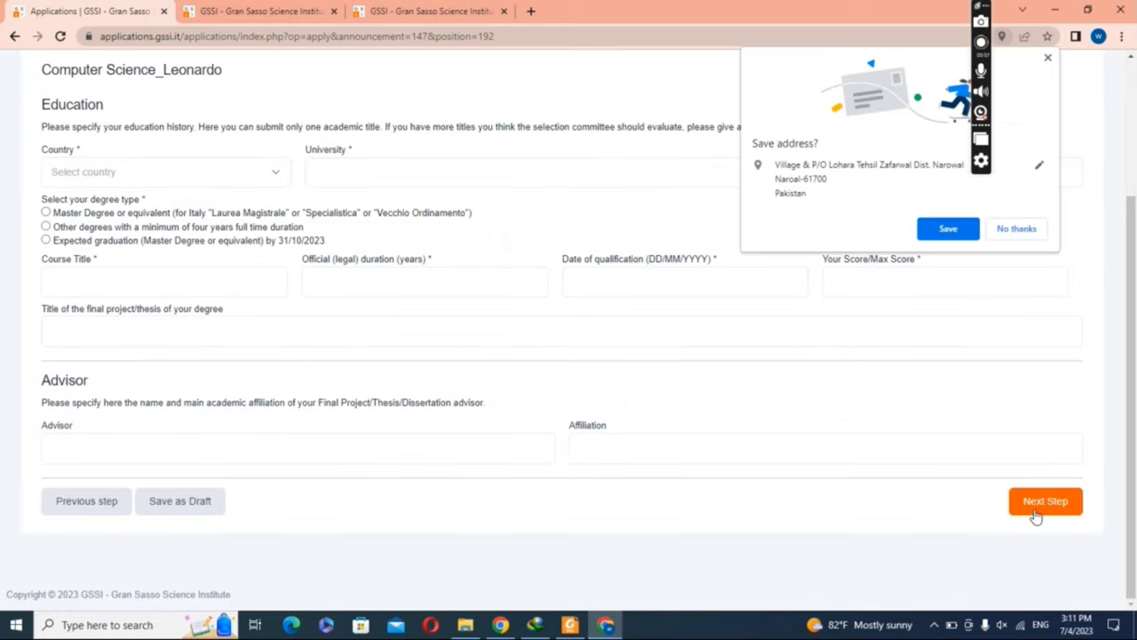
Step: Accept Chrome's address save and set the degree country to Pakistan
left_click(940, 235)
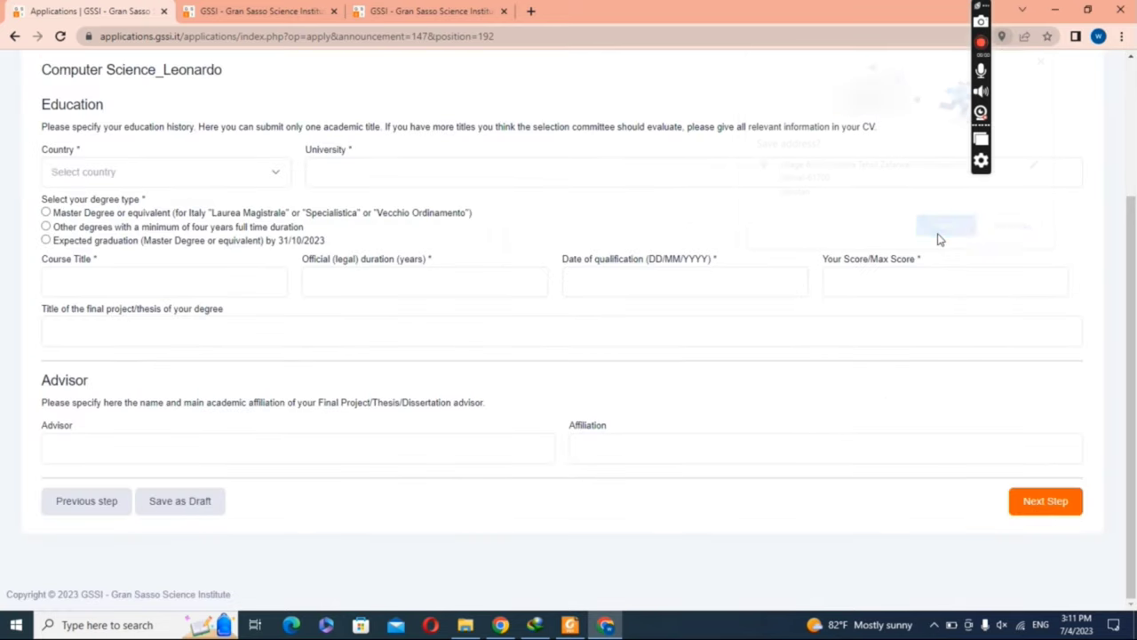
left_click_drag(1134, 455, 1133, 320)
scroll(1133, 320, "down", 1)
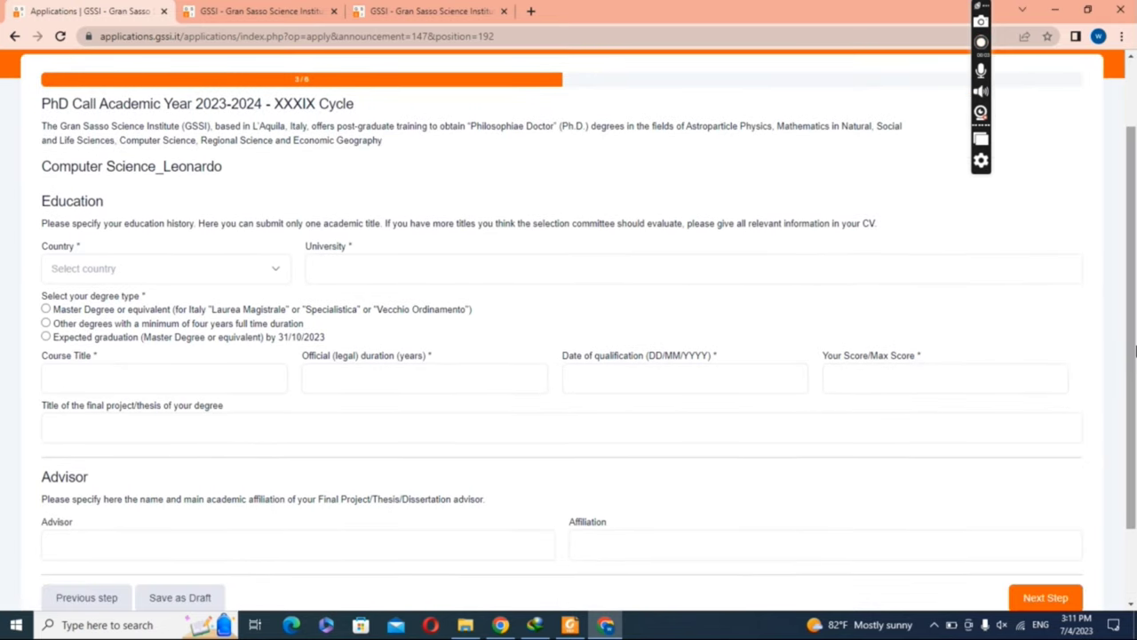
left_click(161, 271)
type("d")
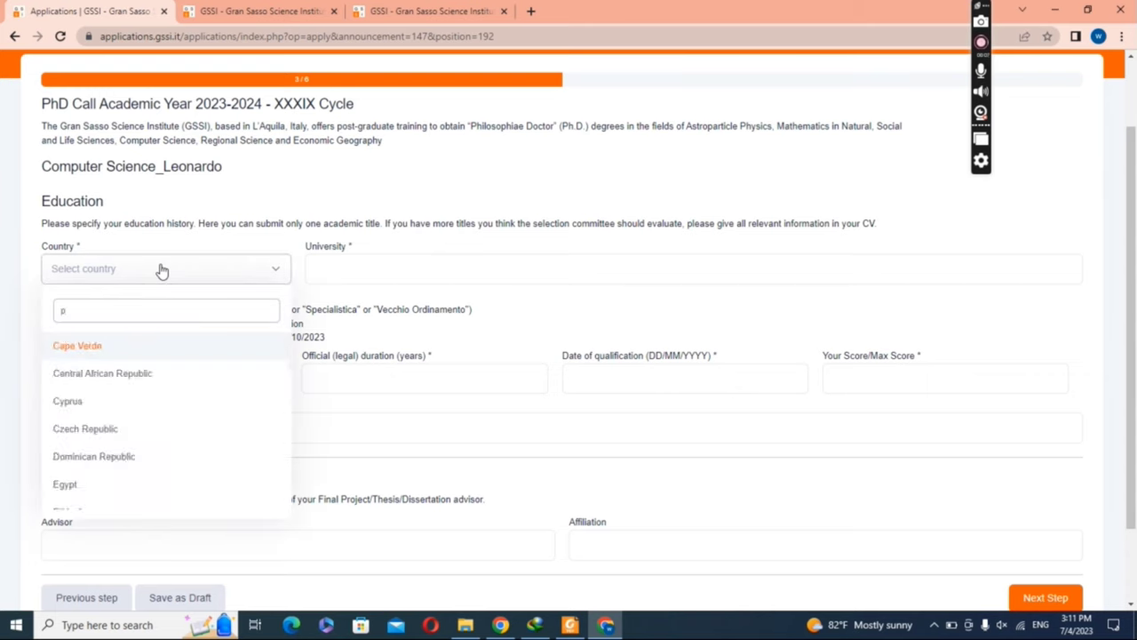
type("ak")
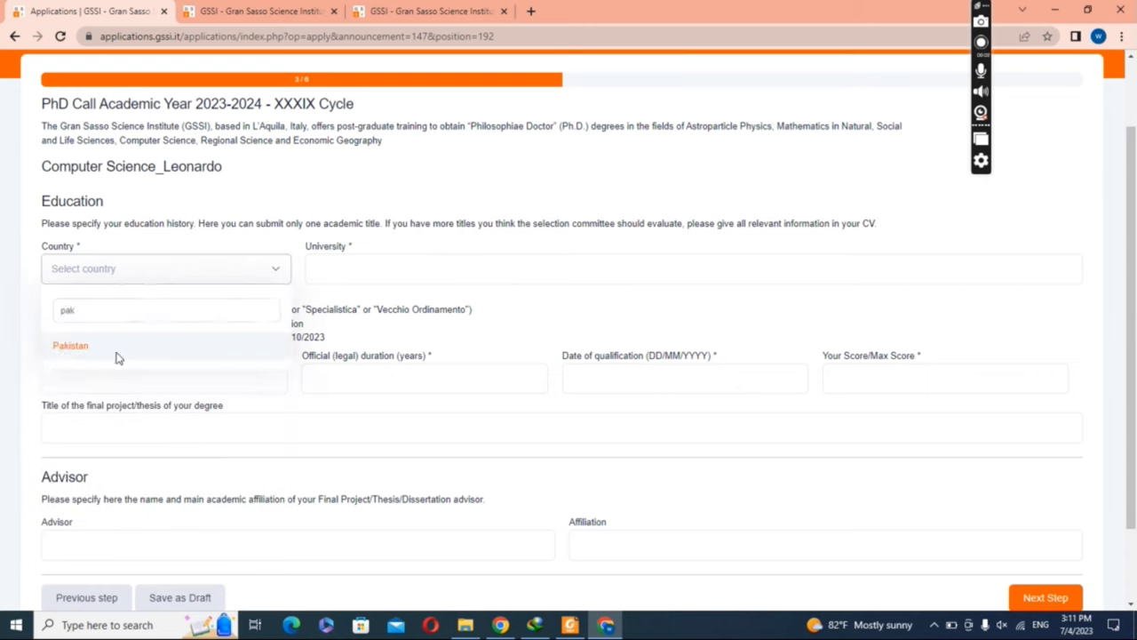
left_click(114, 352)
Step: Enter university Allama Iqbal open university Islamabad, Master Degree type, and course title Agriculture
left_click(343, 279)
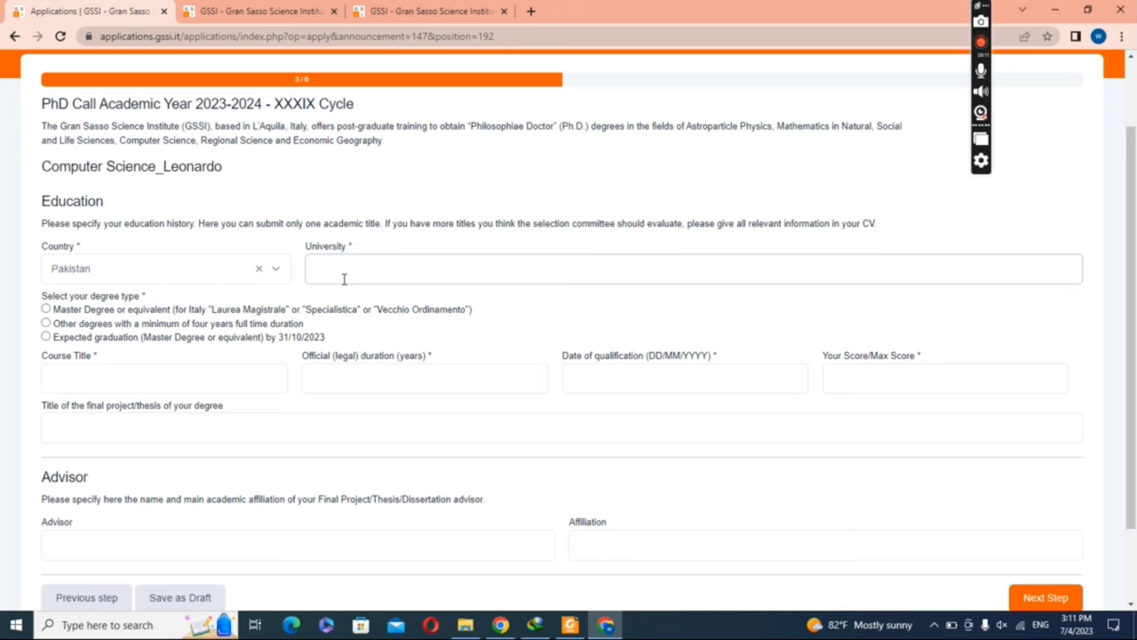
type("Allama Iqbal open universit")
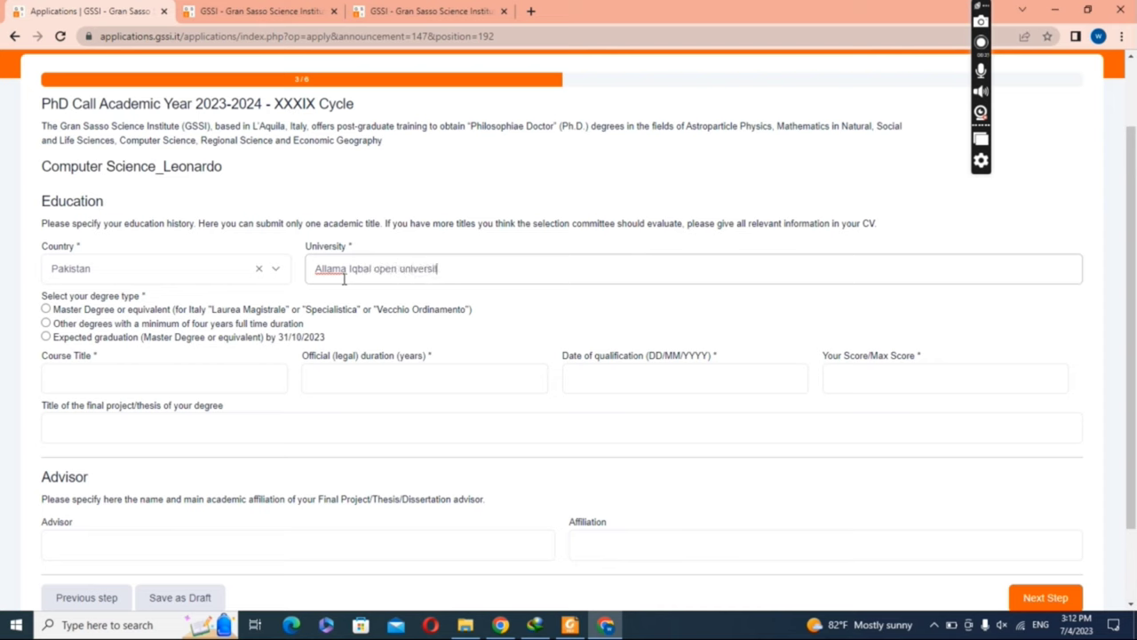
type("y Islamabad")
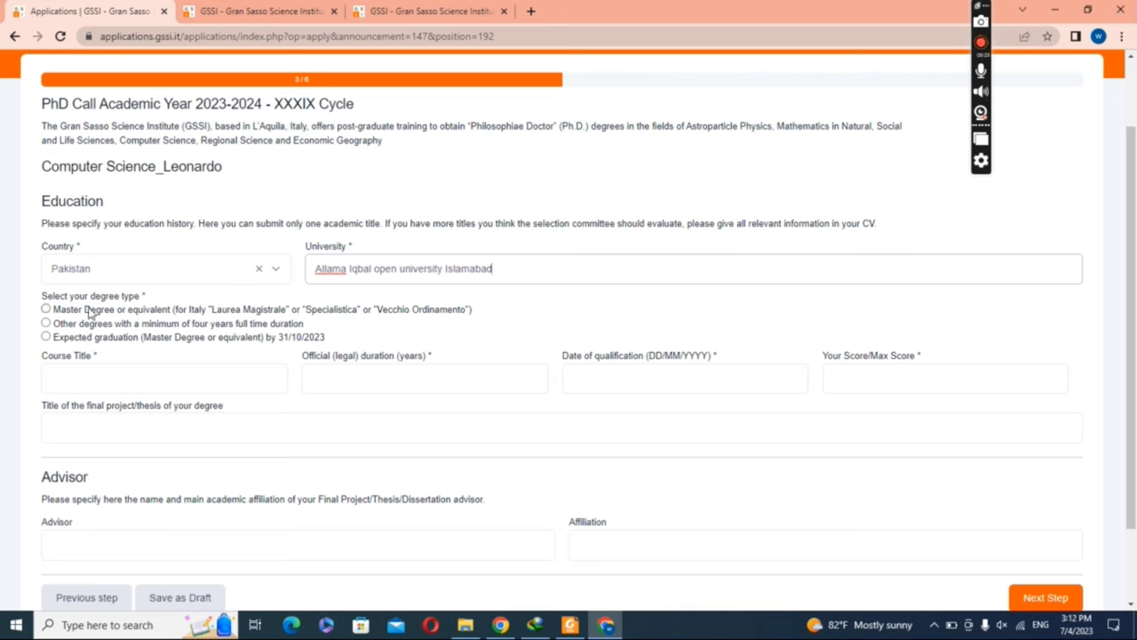
left_click(47, 309)
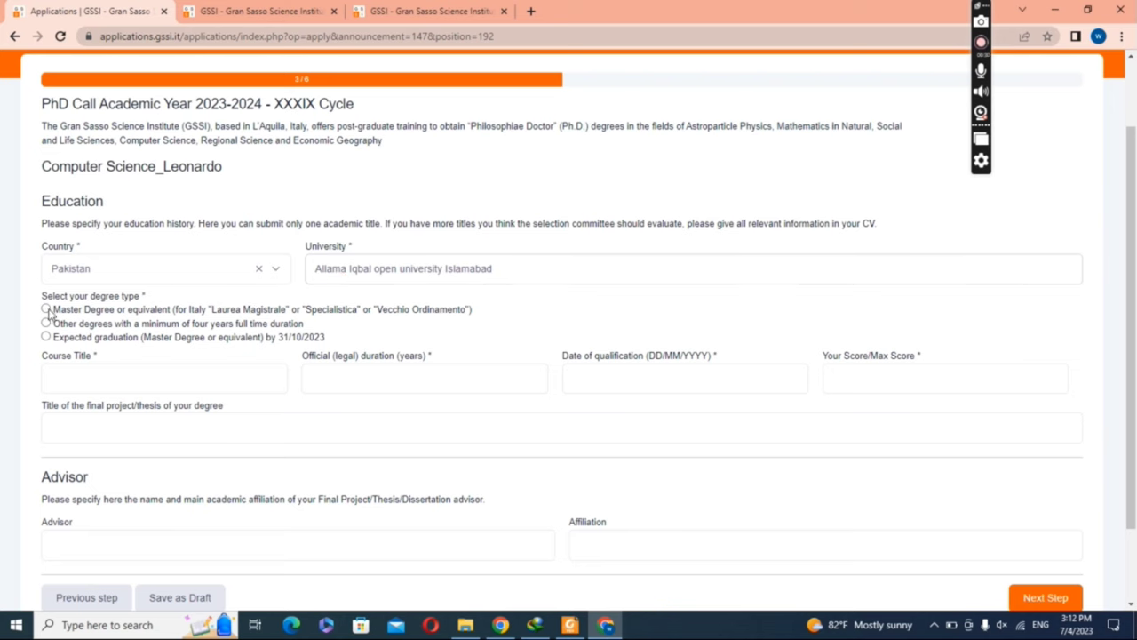
left_click(178, 382)
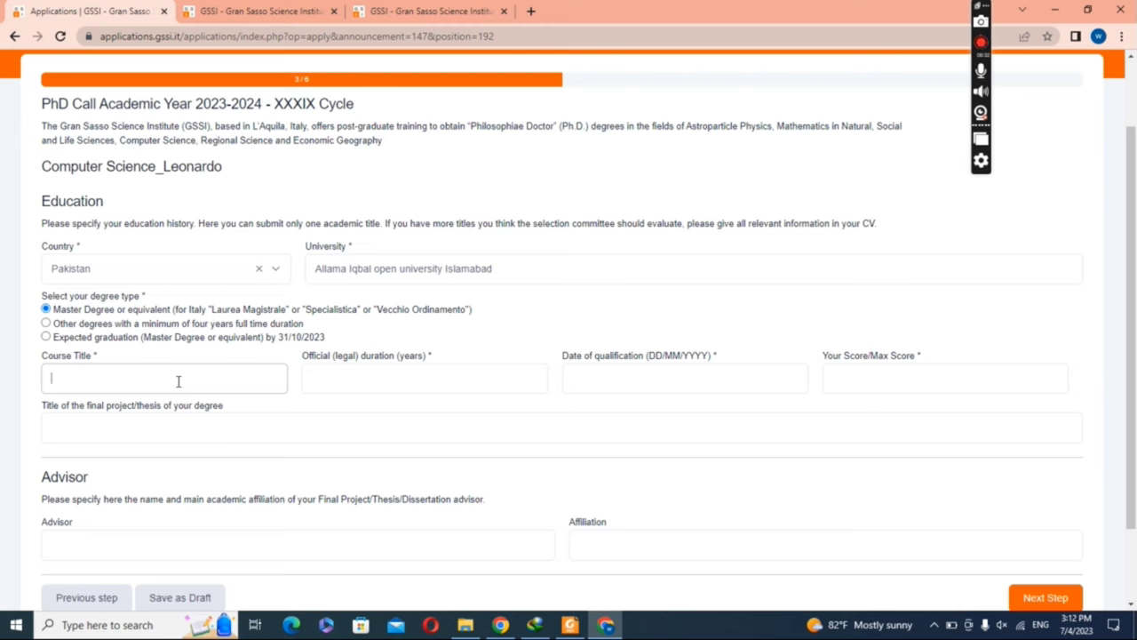
type("Agriculture")
Step: Set the degree duration to 2 and the qualification date to 10/01/2020
left_click(361, 385)
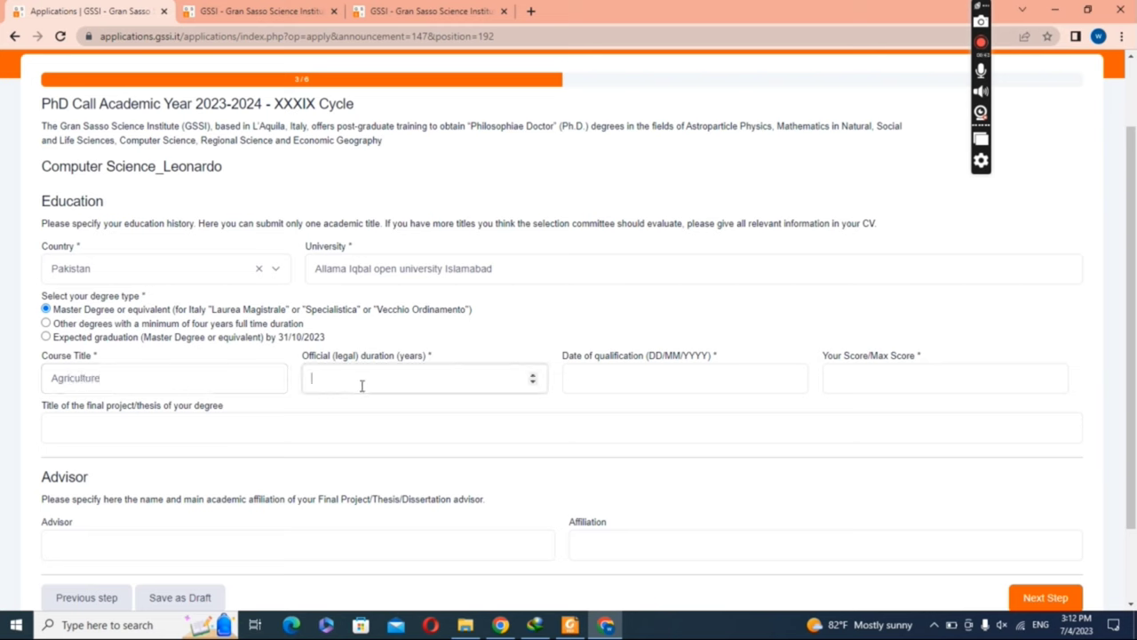
type("2")
left_click(583, 379)
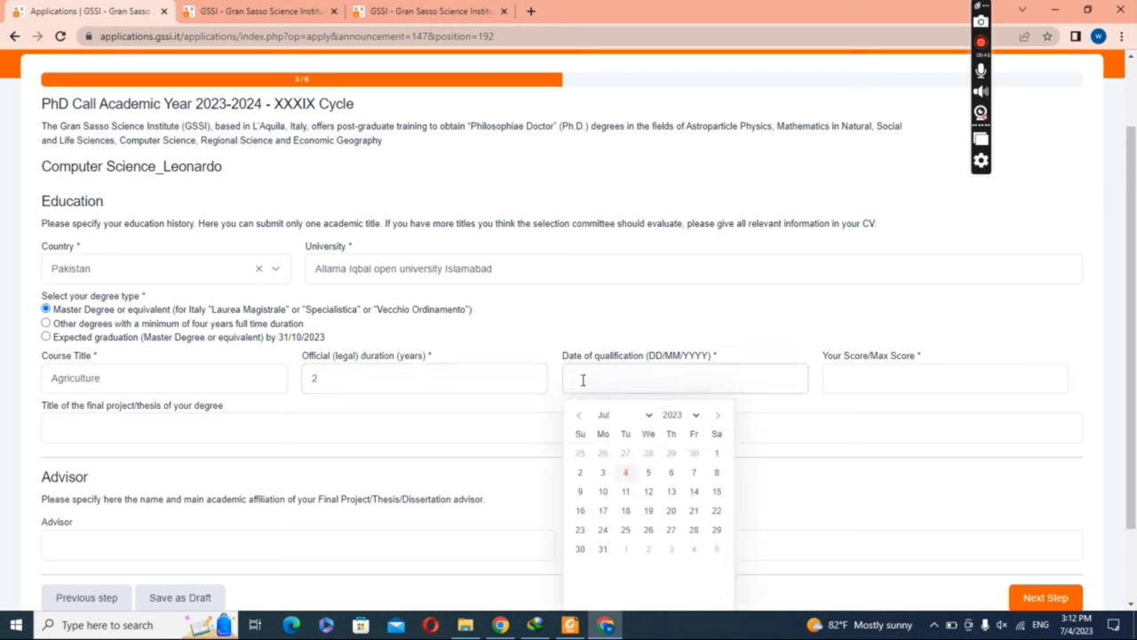
left_click(694, 415)
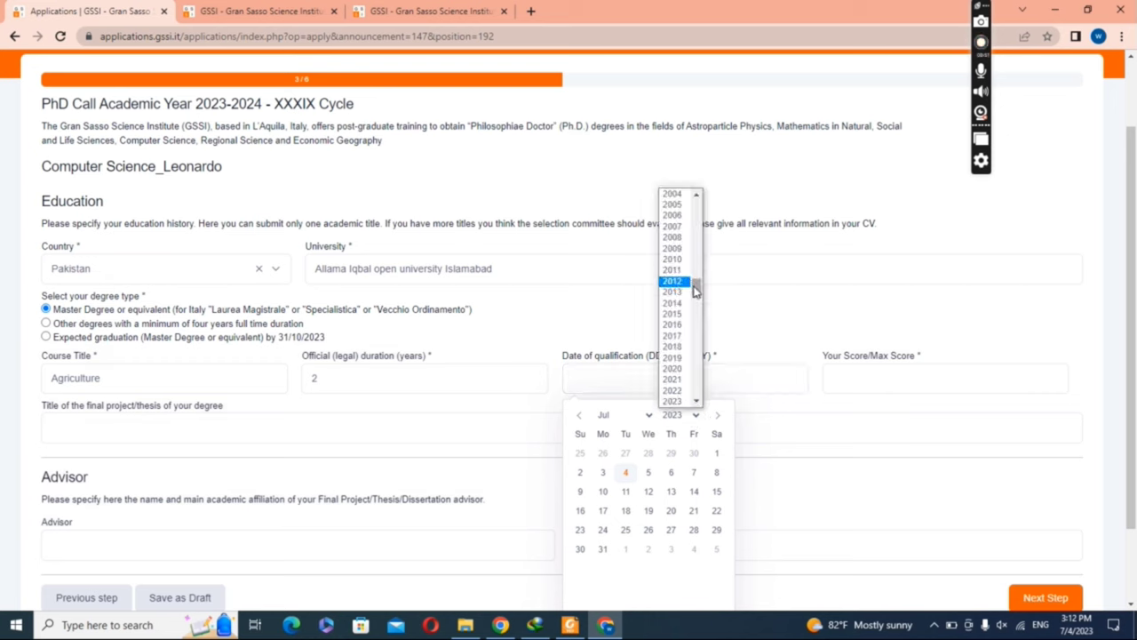
left_click_drag(696, 292, 696, 301)
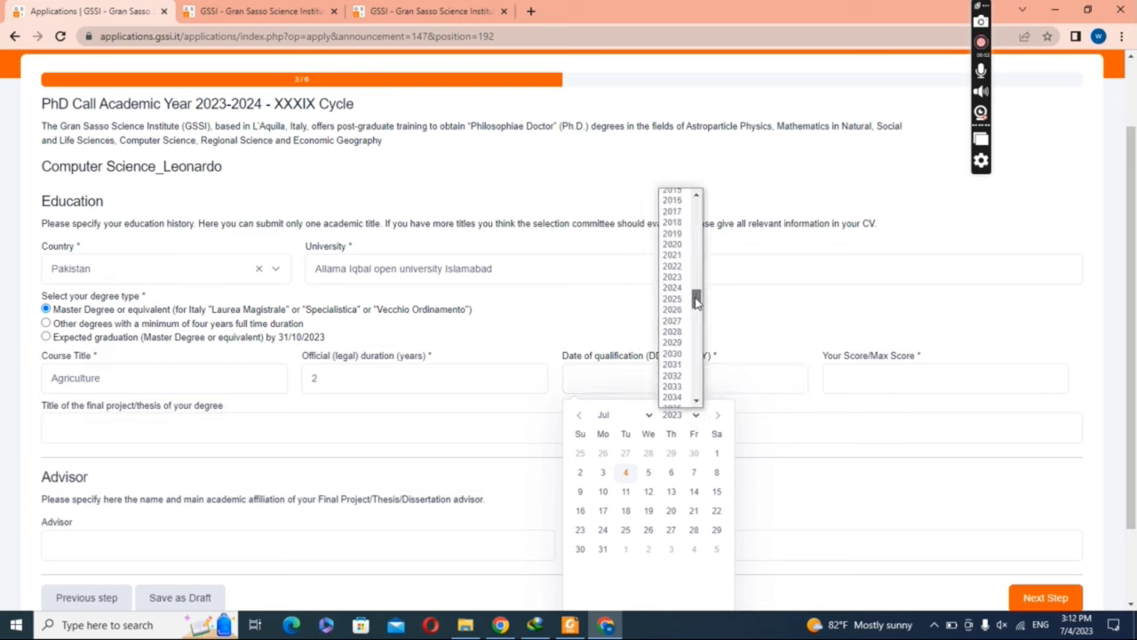
left_click(682, 248)
left_click(649, 416)
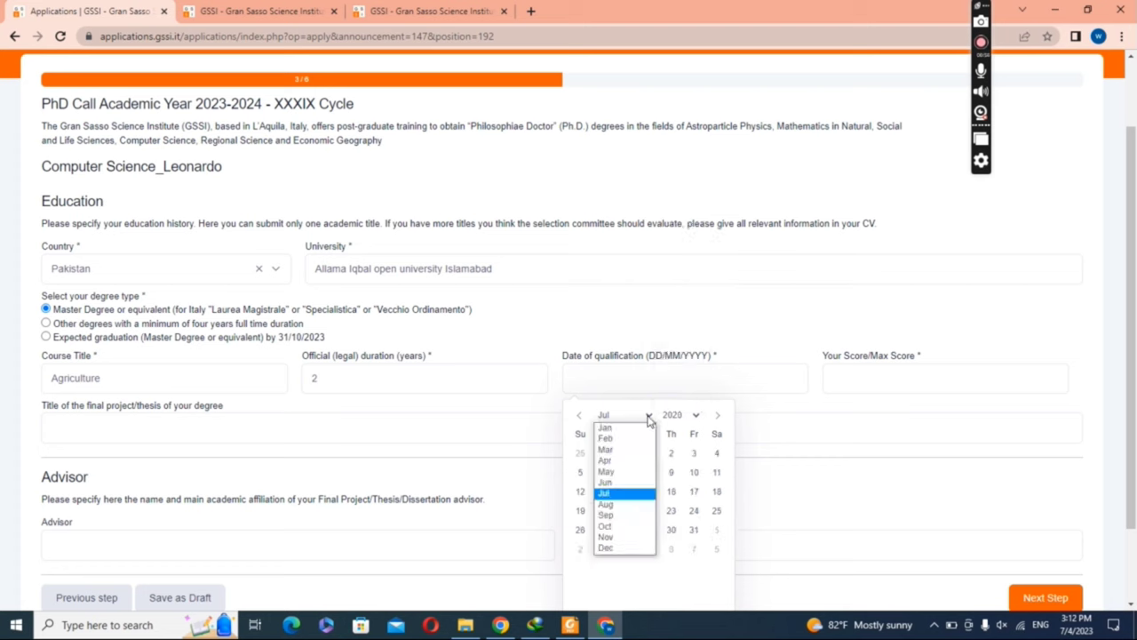
left_click(633, 430)
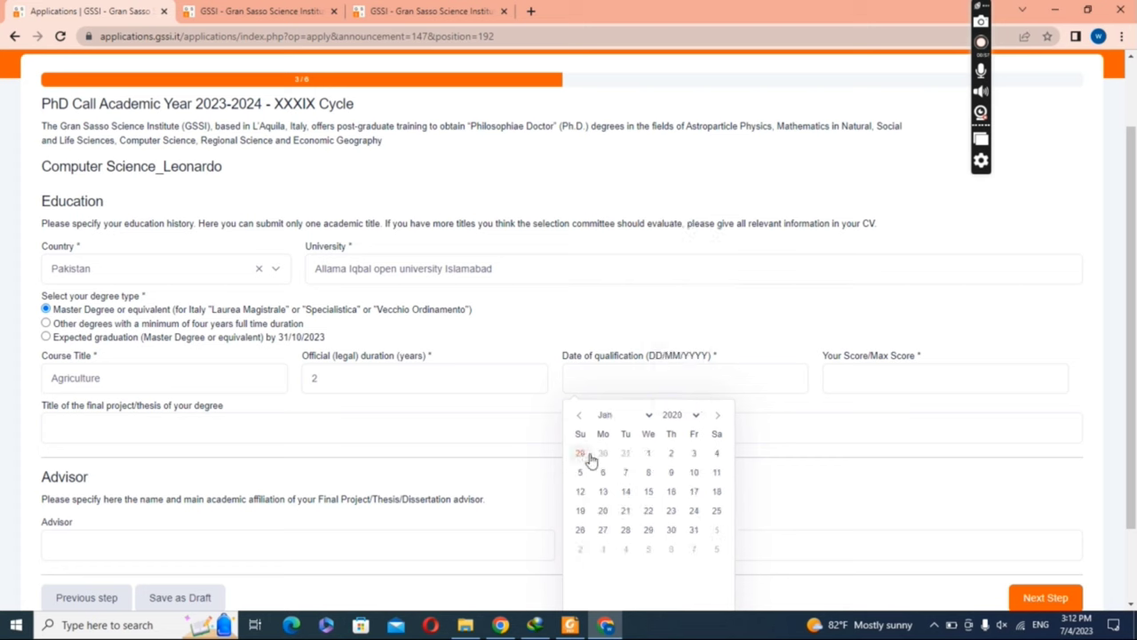
left_click(694, 472)
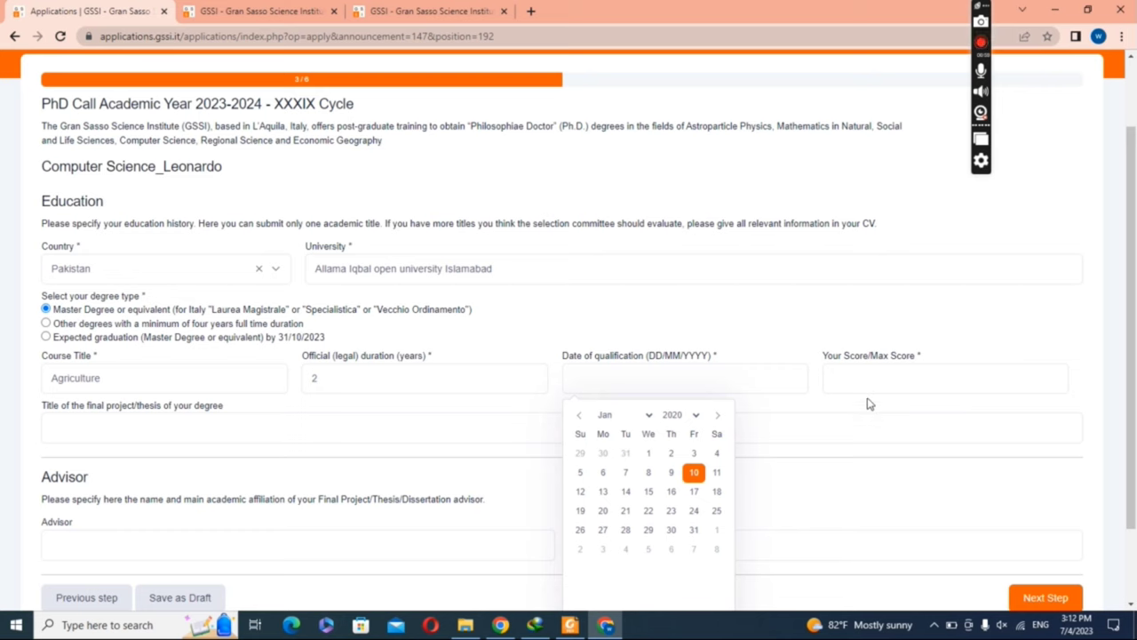
Step: Enter the score 699/1000 in Your Score/Max Score
scroll(770, 408, "down", 2)
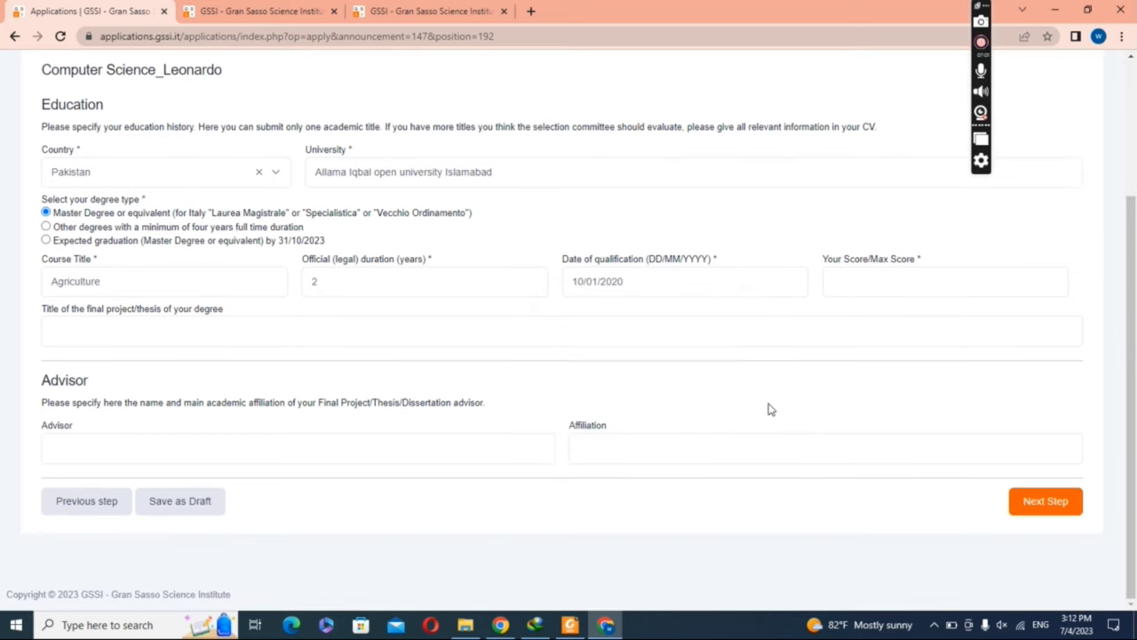
left_click(853, 287)
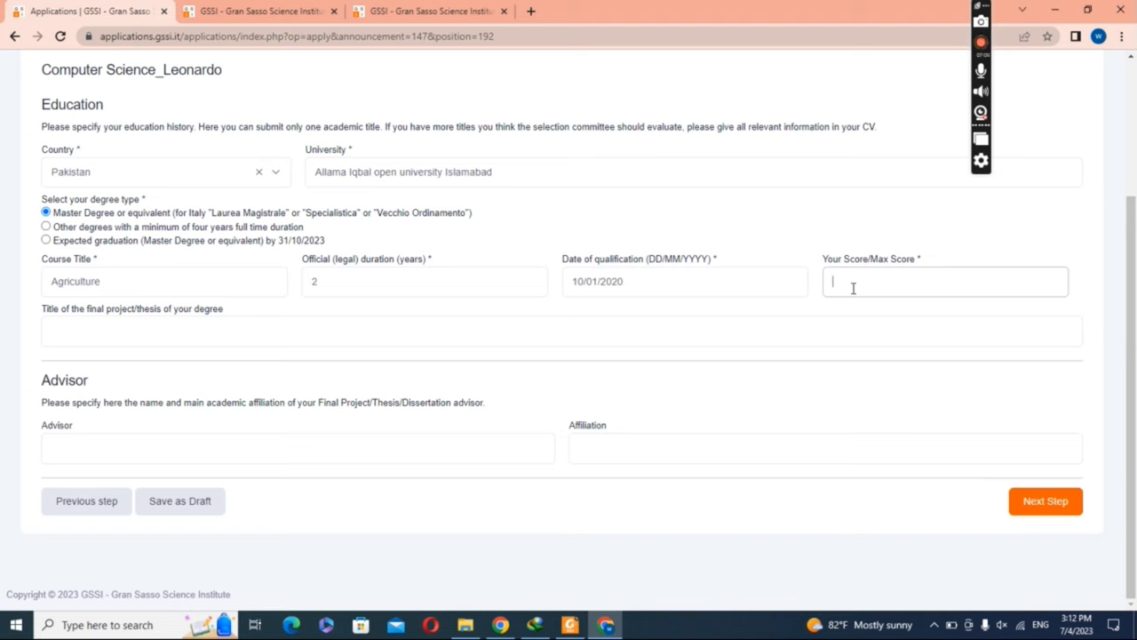
type("699")
type("/400")
Step: Enter the advisor's name
left_click(449, 452)
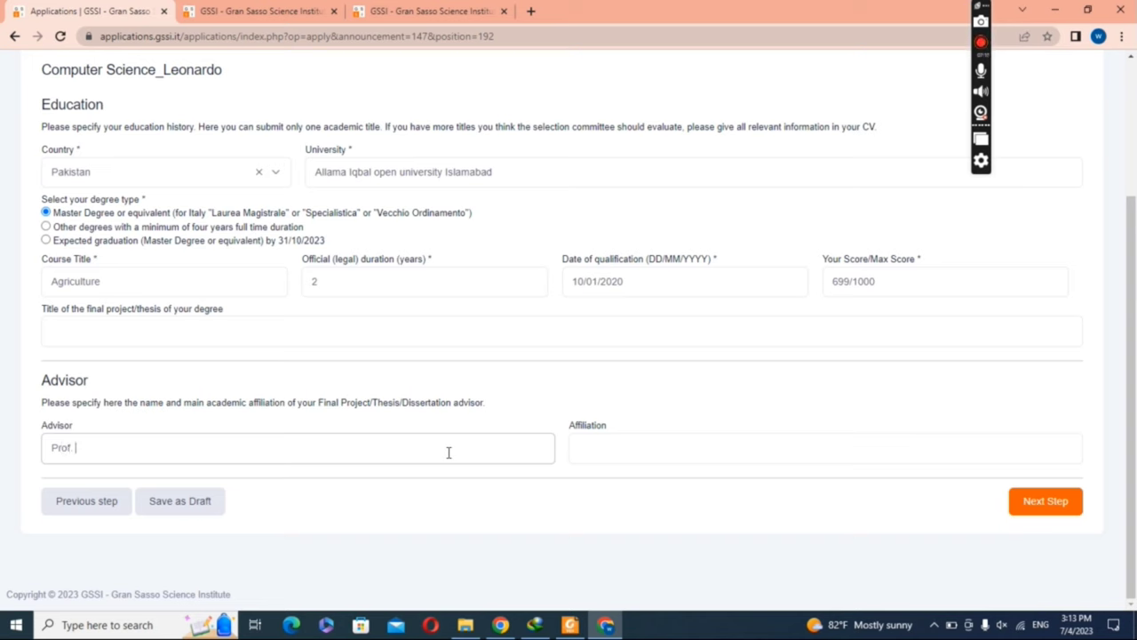
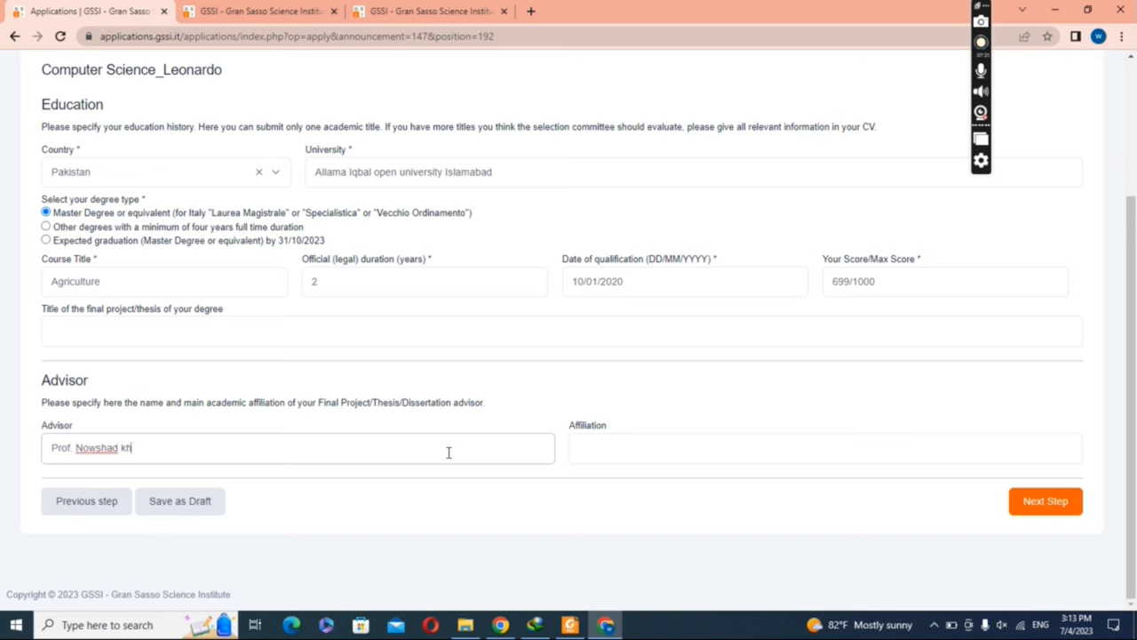
left_click(641, 447)
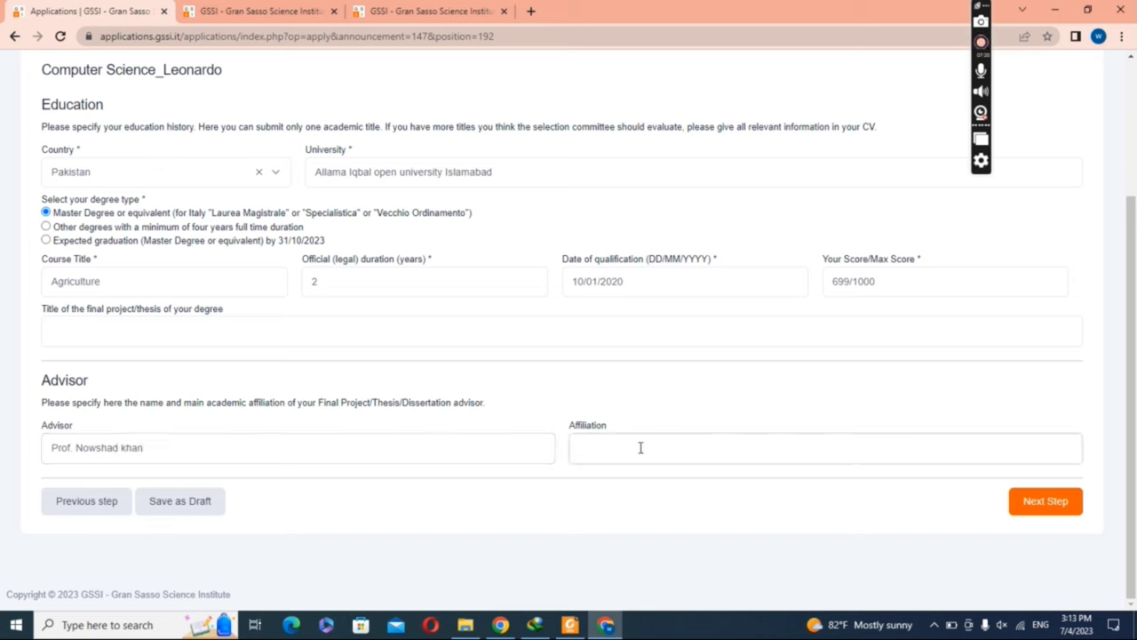
Step: Copy the university name into Affiliation and continue to the document upload step
left_click_drag(498, 175, 296, 198)
right_click(350, 174)
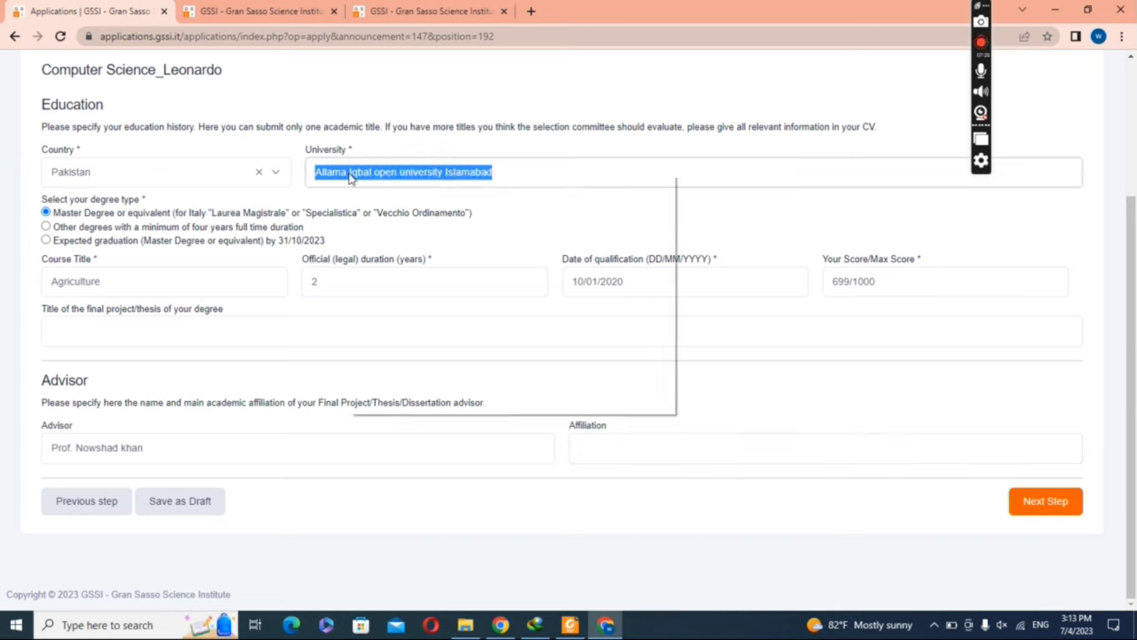
left_click(384, 226)
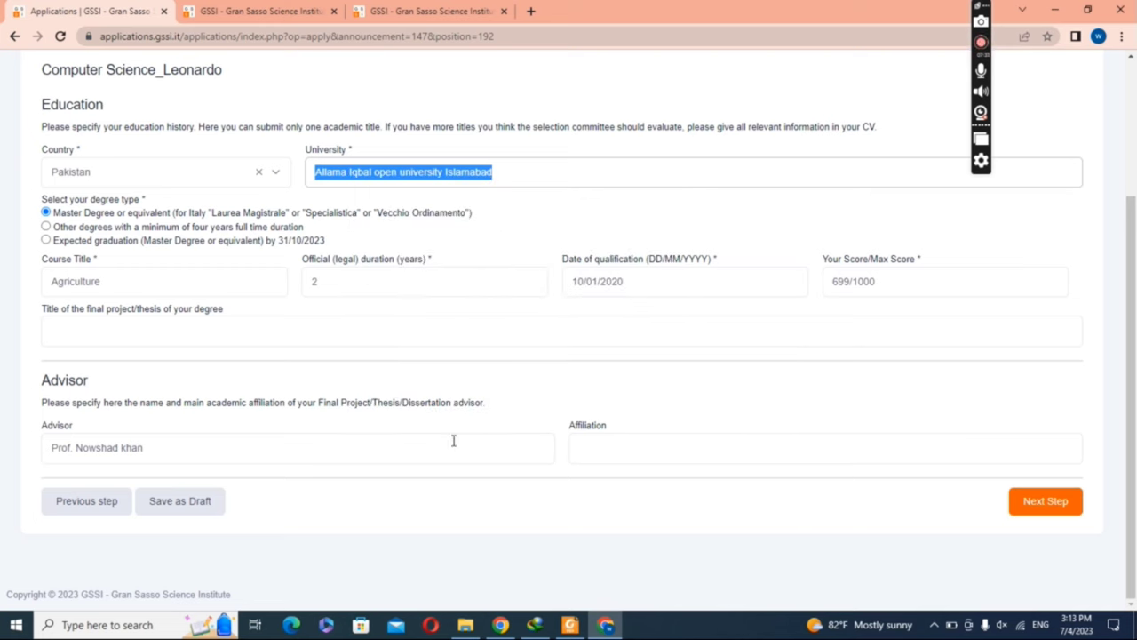
left_click(605, 457)
right_click(604, 456)
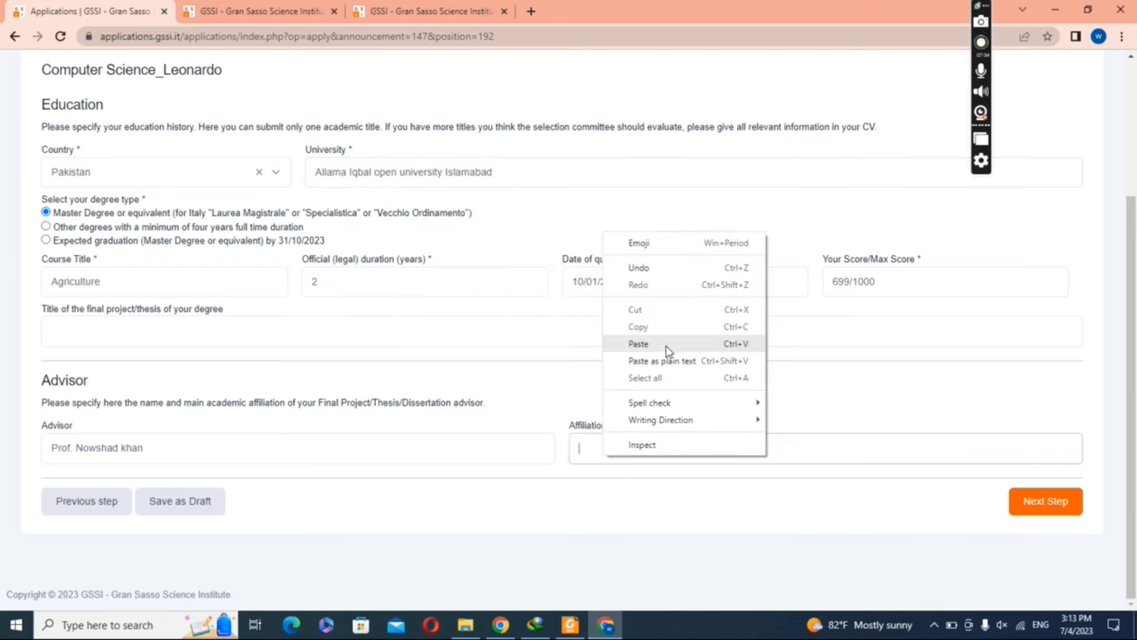
left_click(669, 345)
left_click(1054, 506)
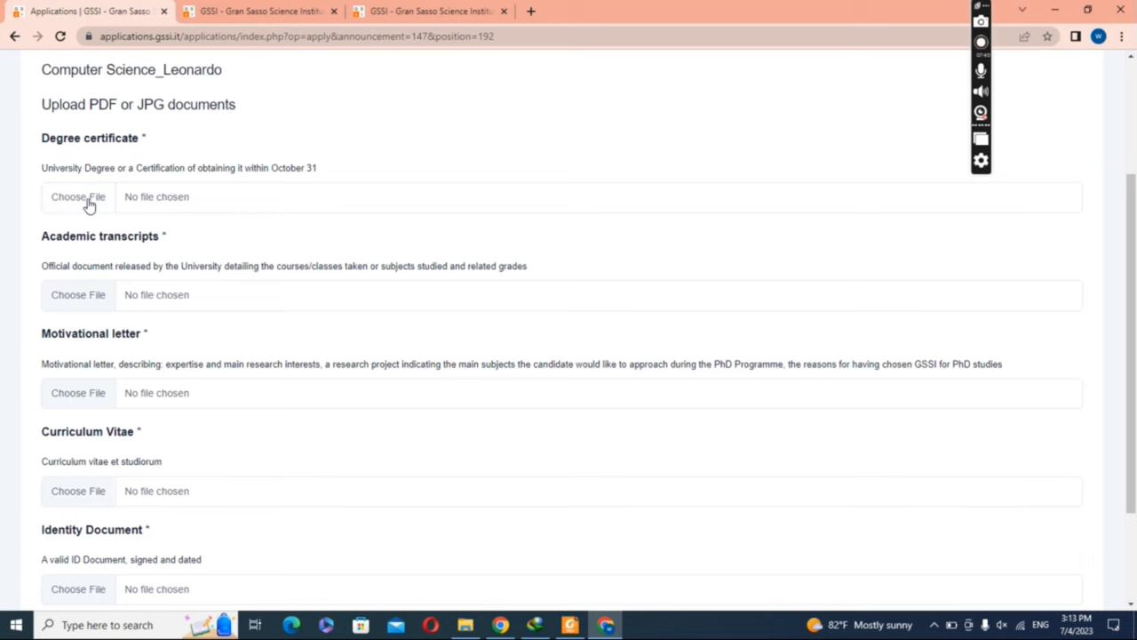
Step: Attach the MSc degree PDF from the Application folder as degree certificate and academic transcripts
left_click(92, 200)
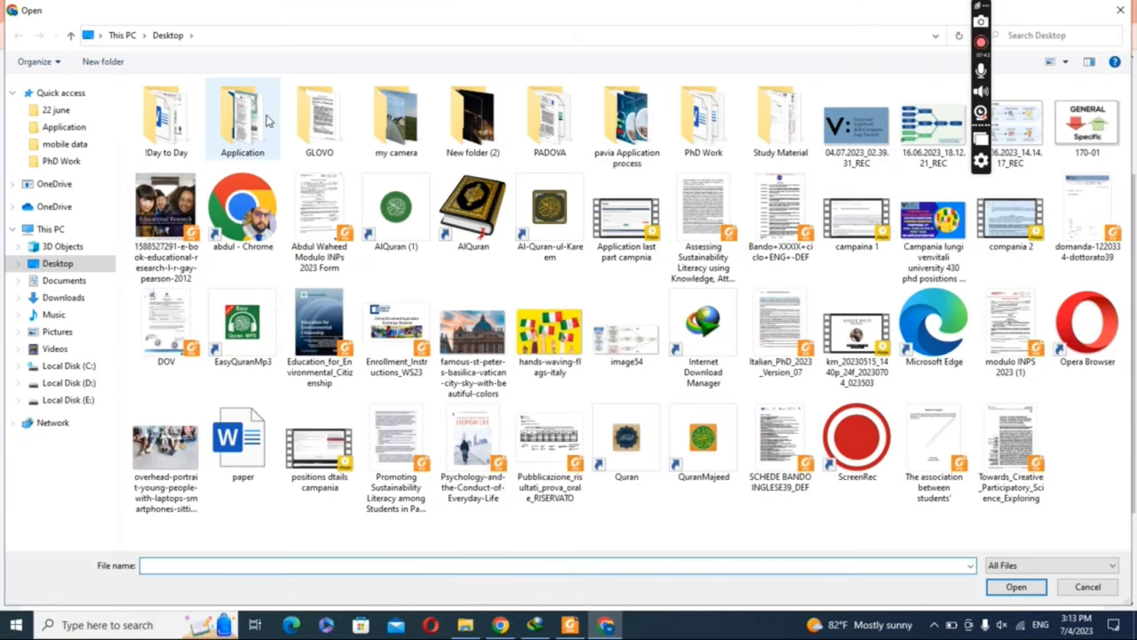
double_click(268, 120)
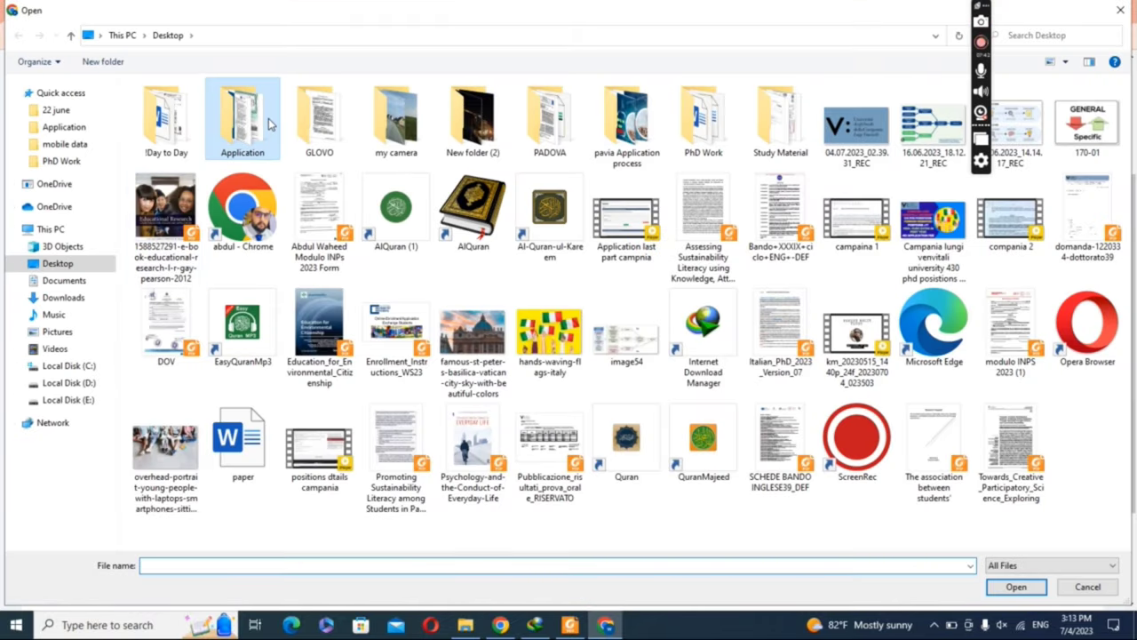
double_click(222, 152)
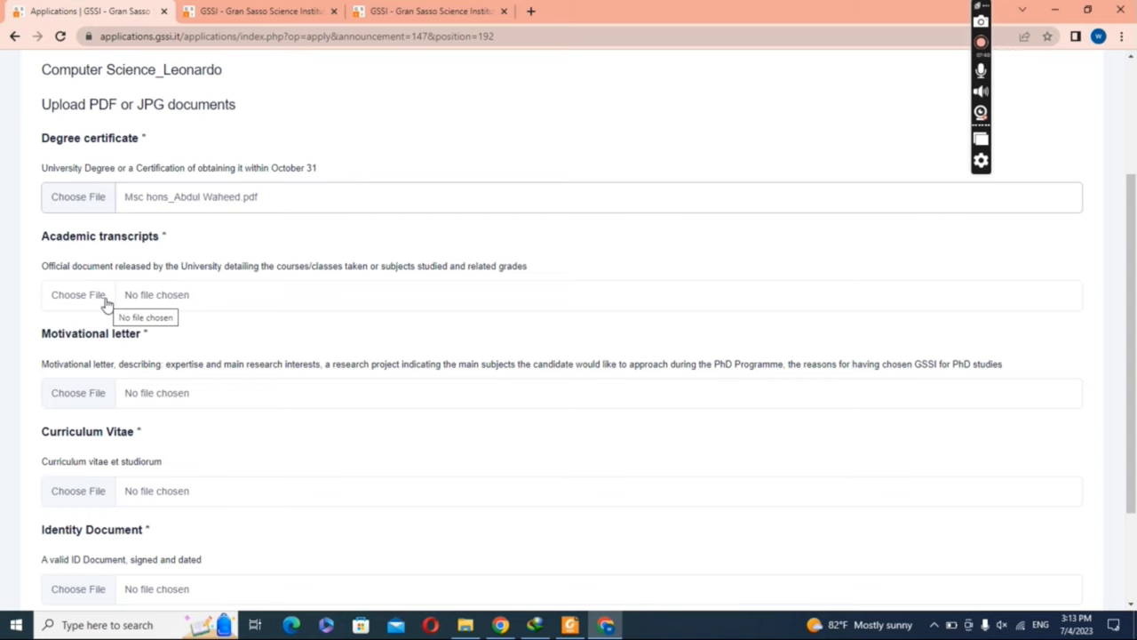
left_click(108, 302)
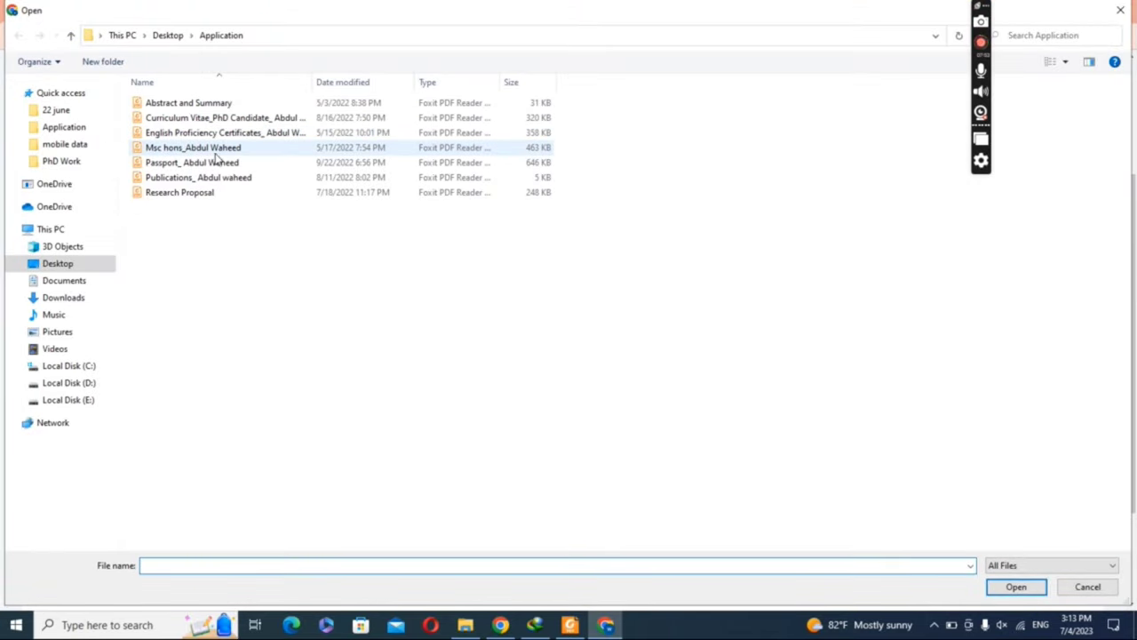
left_click(219, 149)
double_click(219, 149)
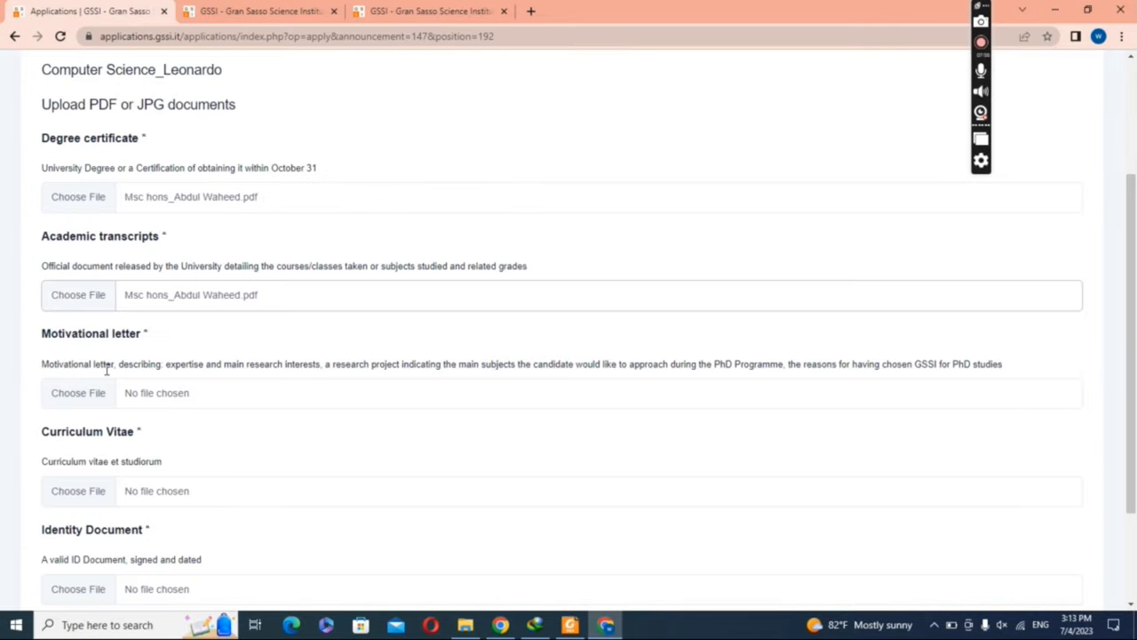
Step: Attach Abstract and Summary as motivational letter, plus the CV and the passport as identity document
left_click(96, 402)
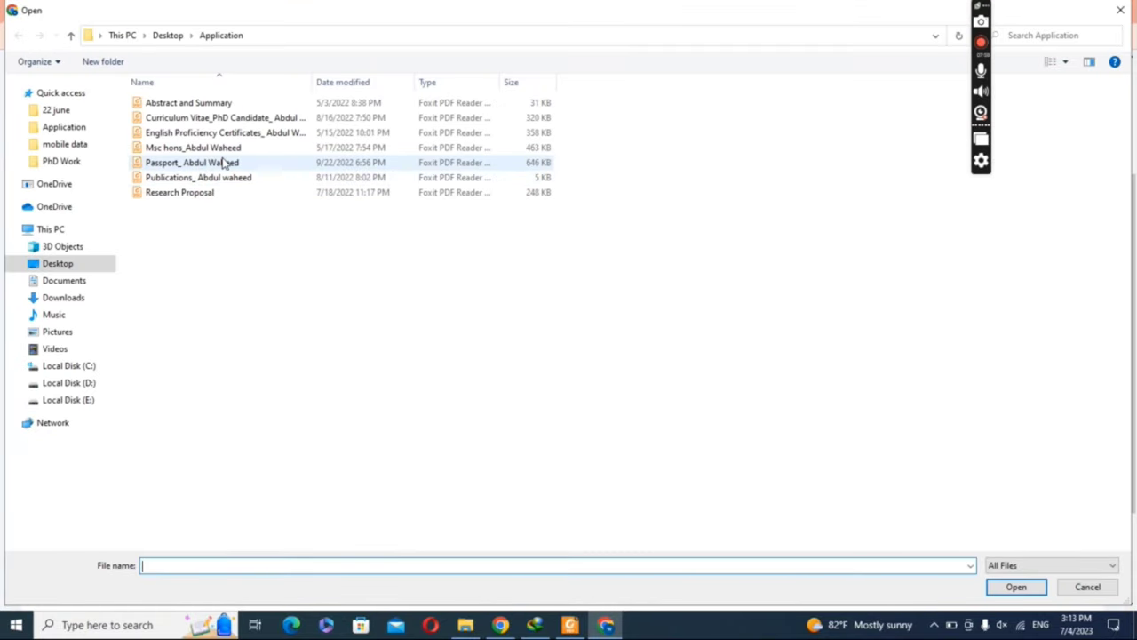
left_click(209, 104)
double_click(209, 107)
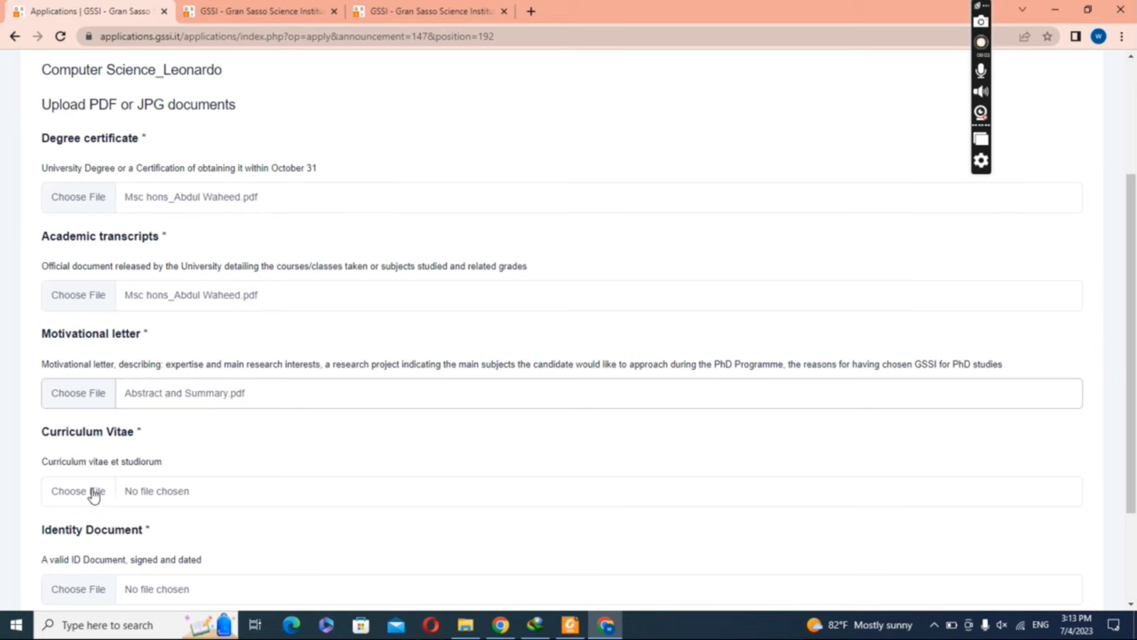
left_click(95, 491)
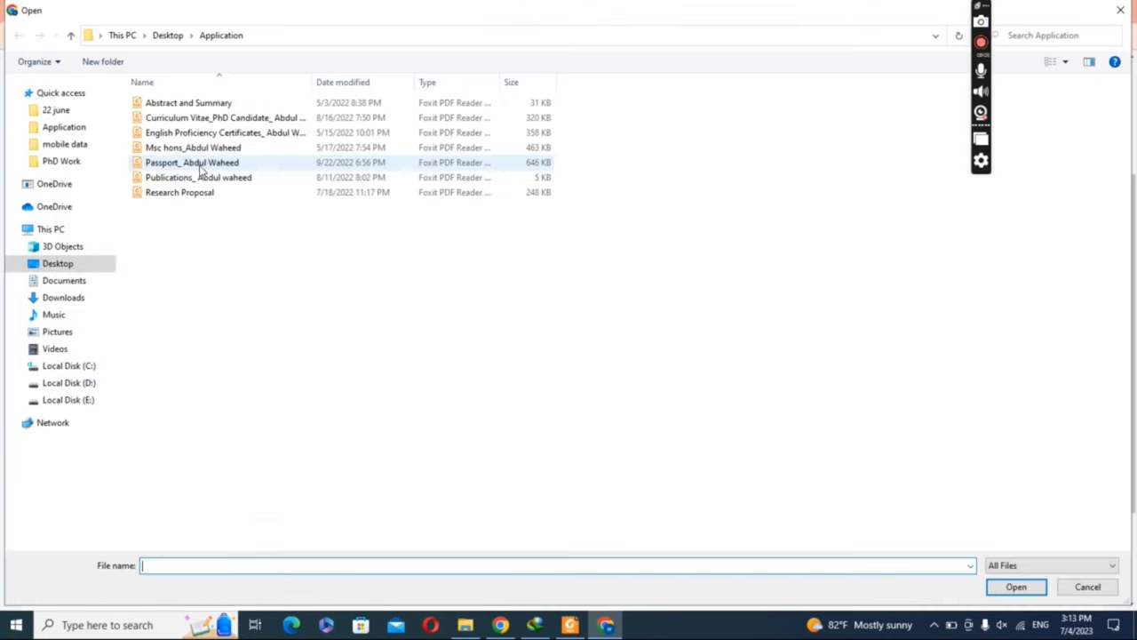
left_click(233, 120)
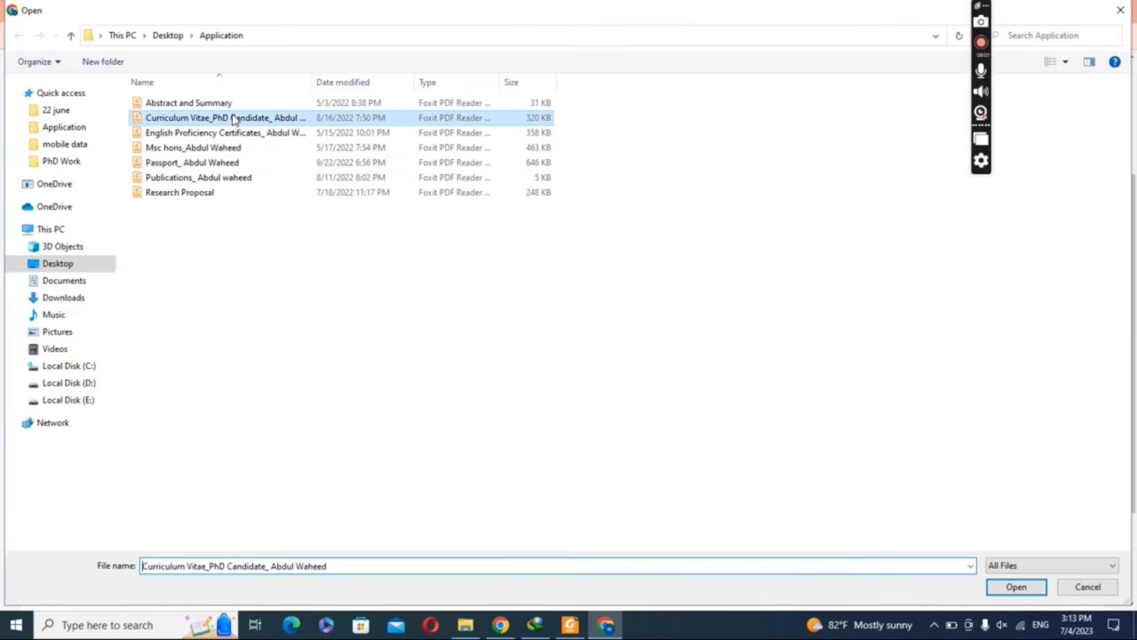
double_click(232, 120)
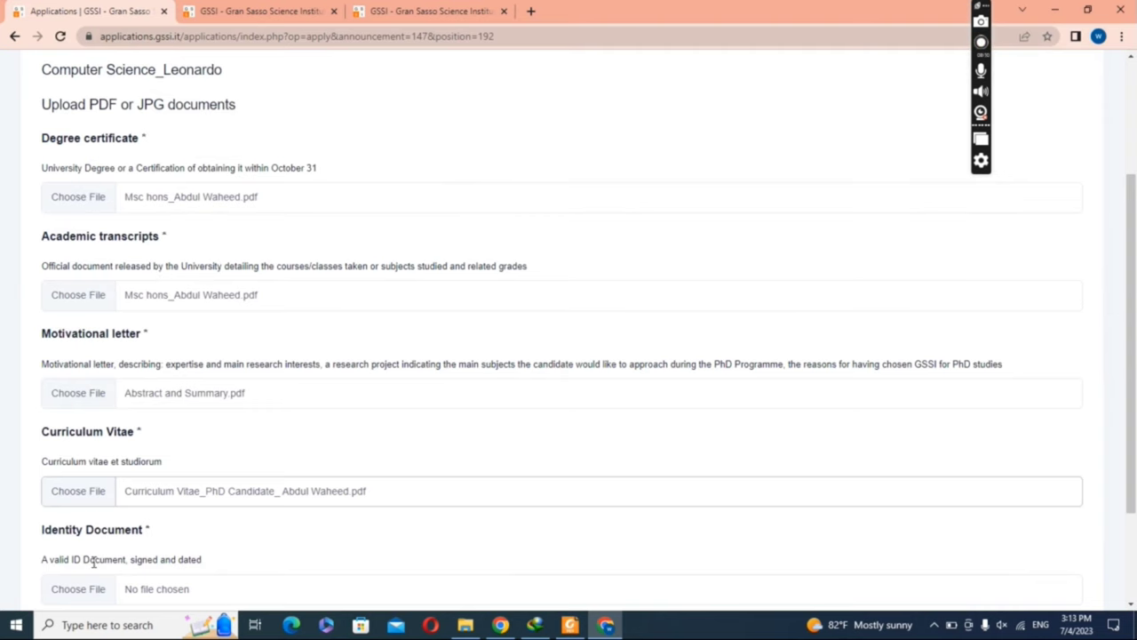
left_click(94, 590)
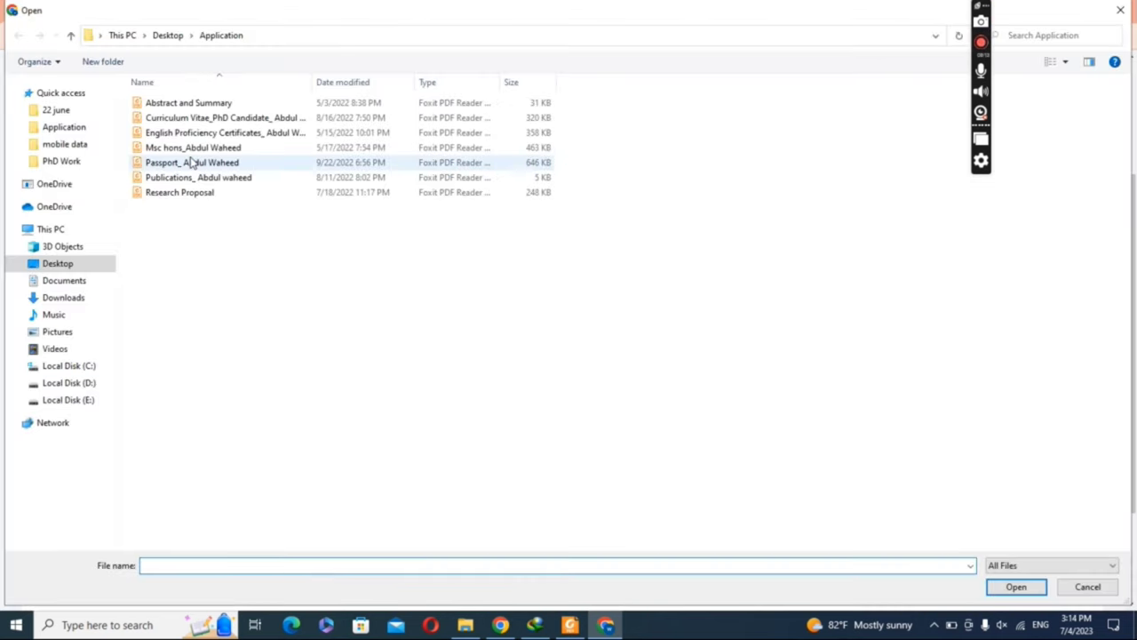
left_click(190, 163)
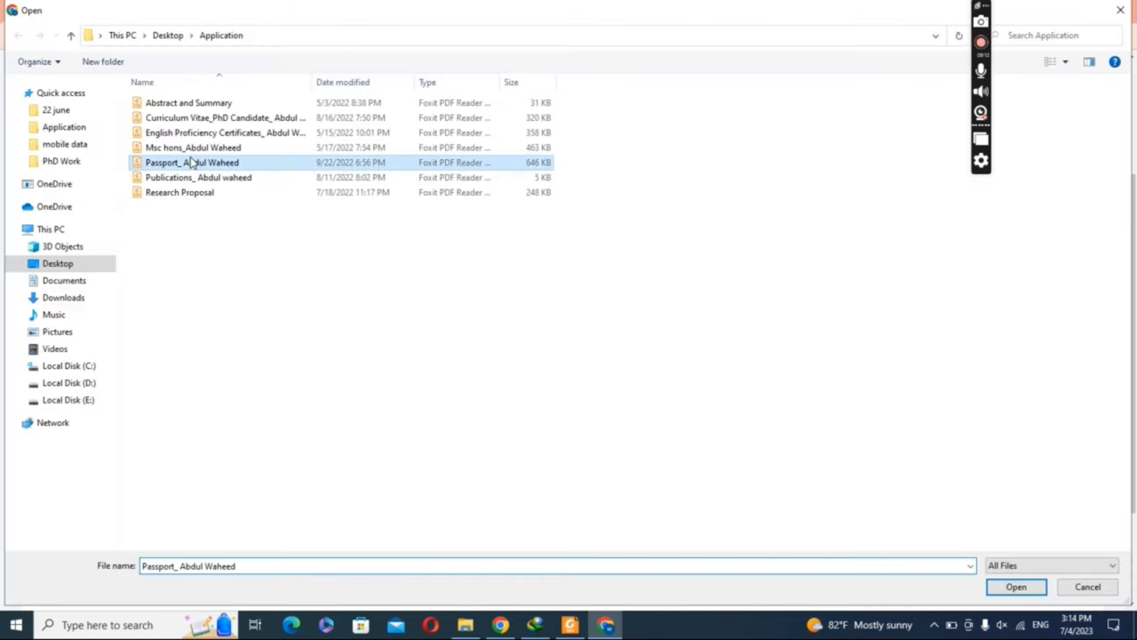
double_click(191, 162)
left_click_drag(1134, 384, 1135, 468)
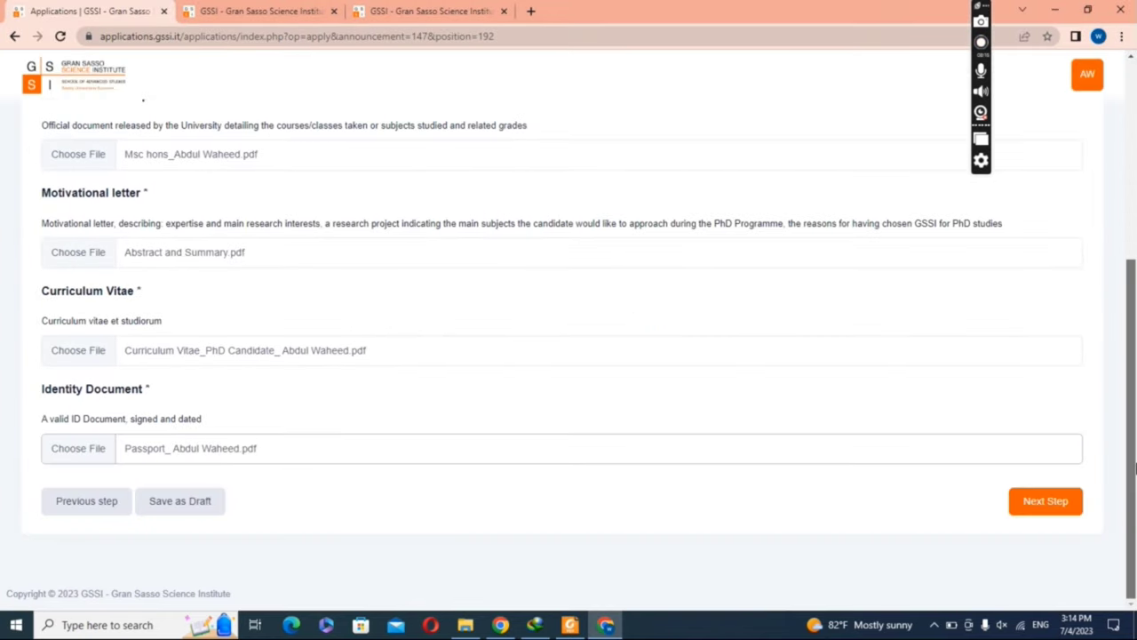
Step: Save the documents and record MIUR portal as where the call was found
left_click(1040, 501)
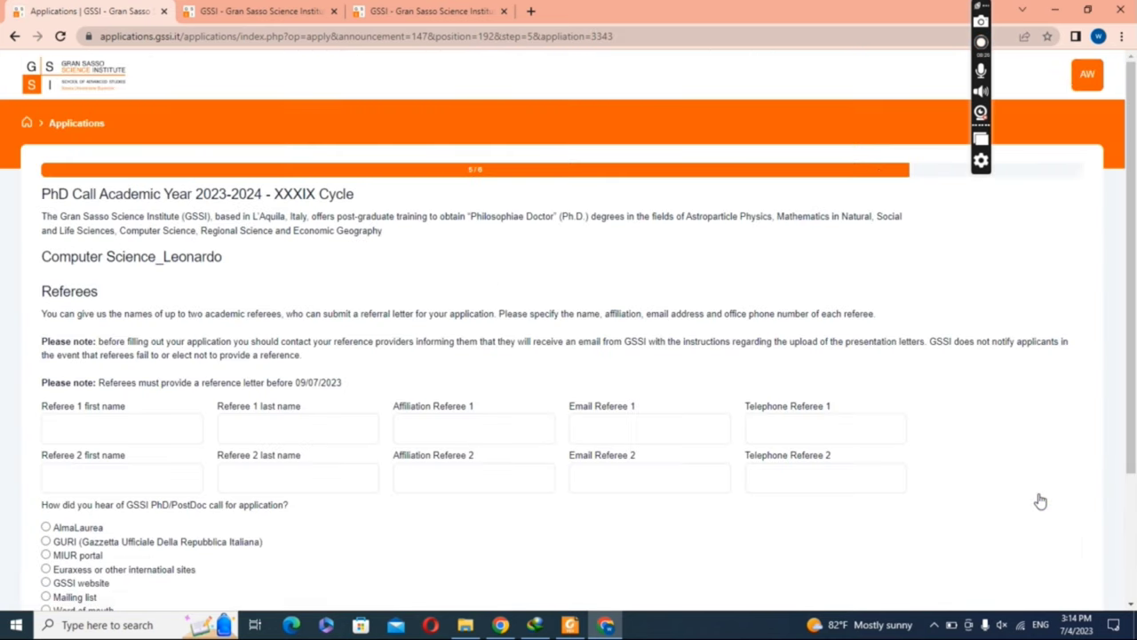
scroll(1132, 496, "down", 2)
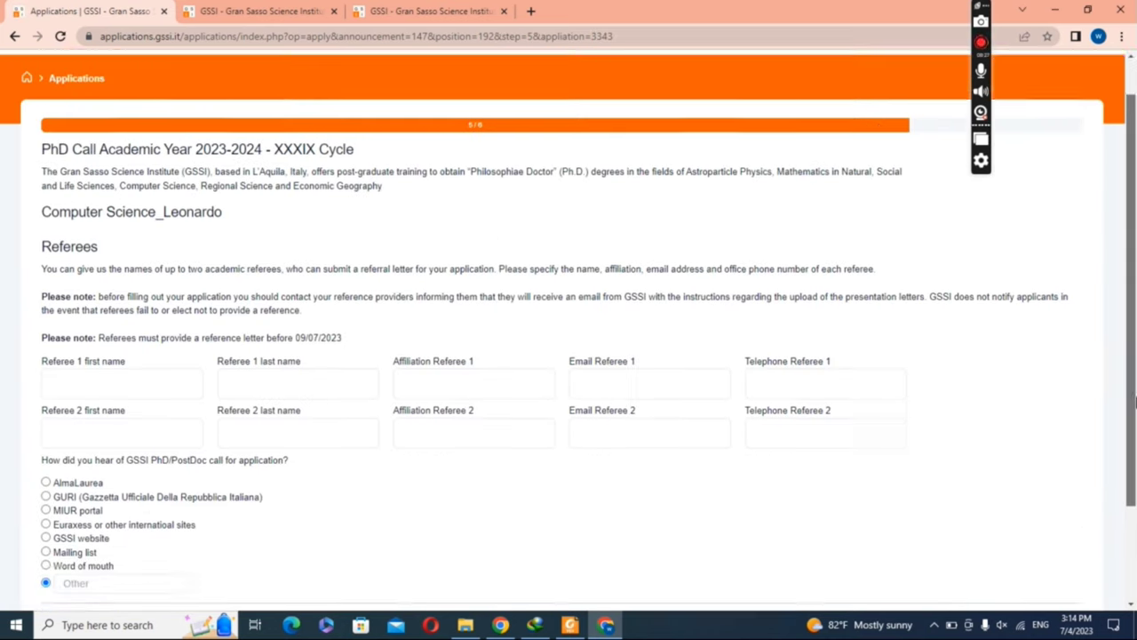
scroll(1134, 439, "down", 1)
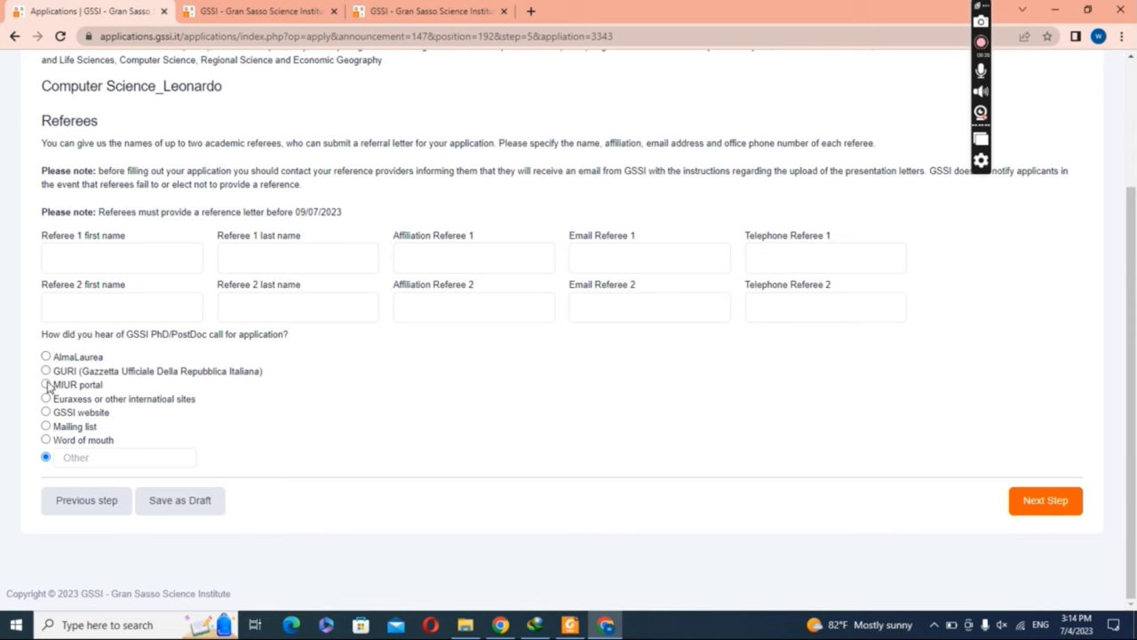
left_click(46, 385)
Step: Save the Referees step and submit the completed application from the review page
left_click(1058, 504)
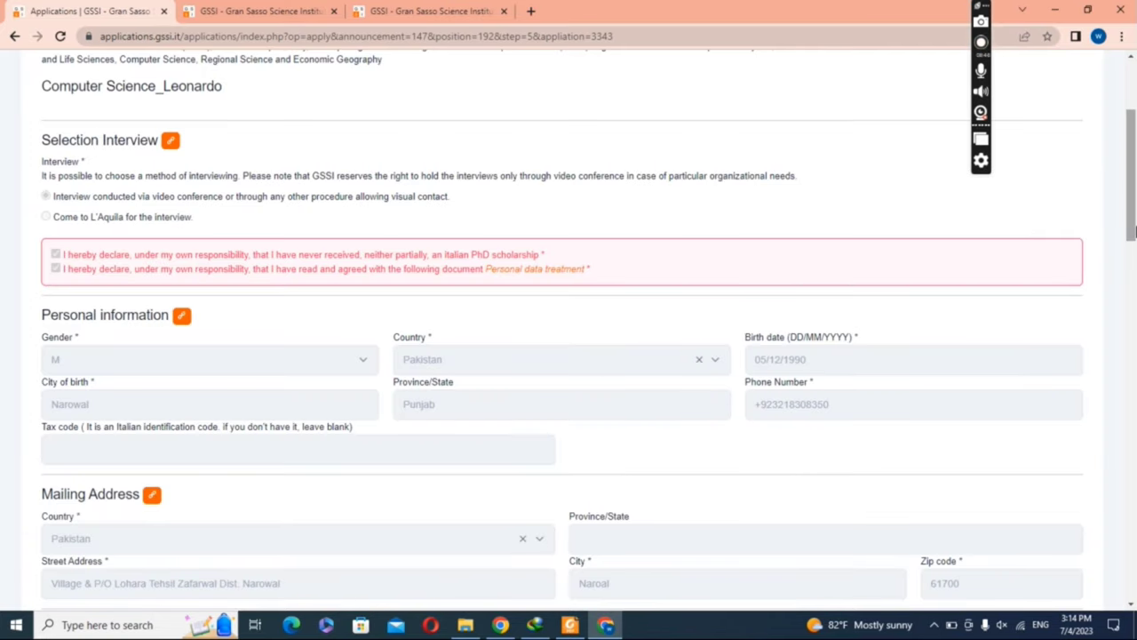
left_click_drag(1134, 189, 1134, 546)
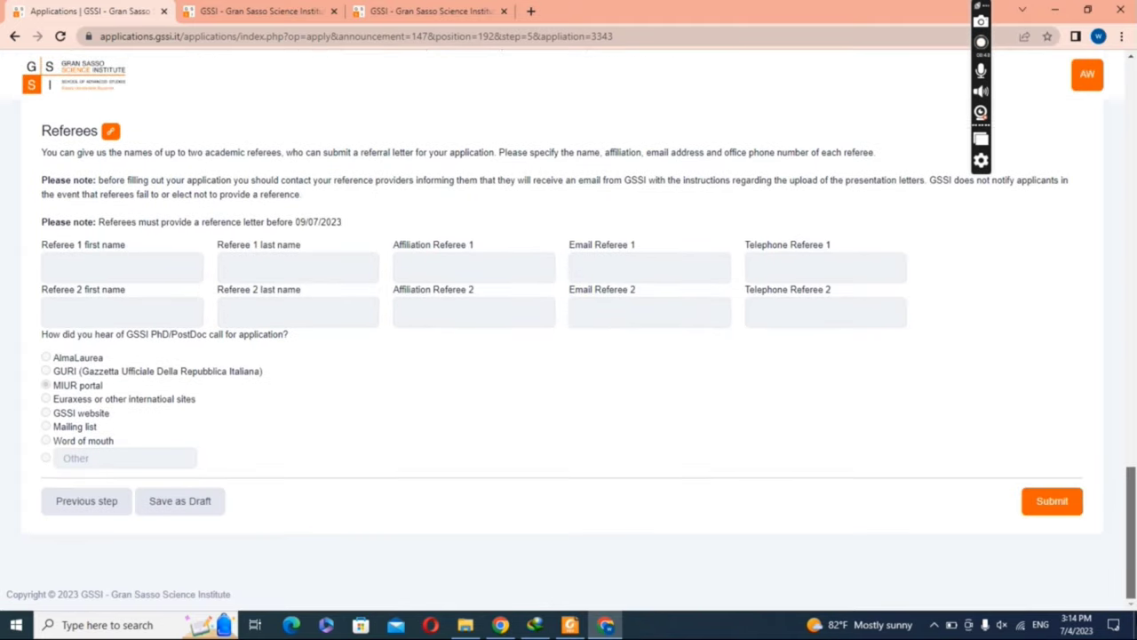
left_click(1065, 503)
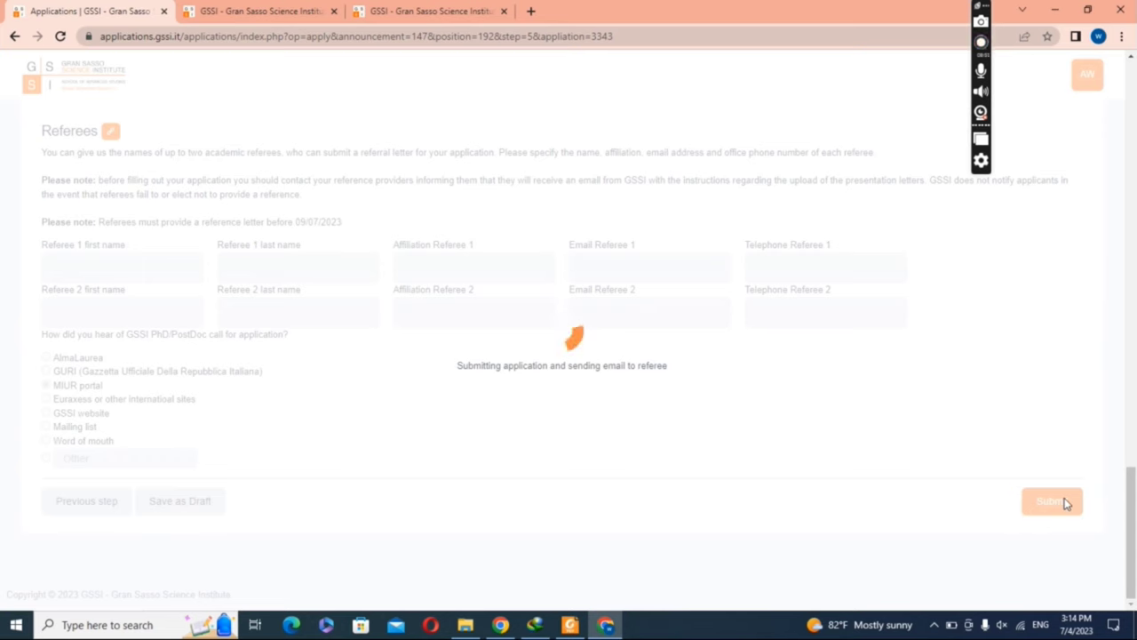